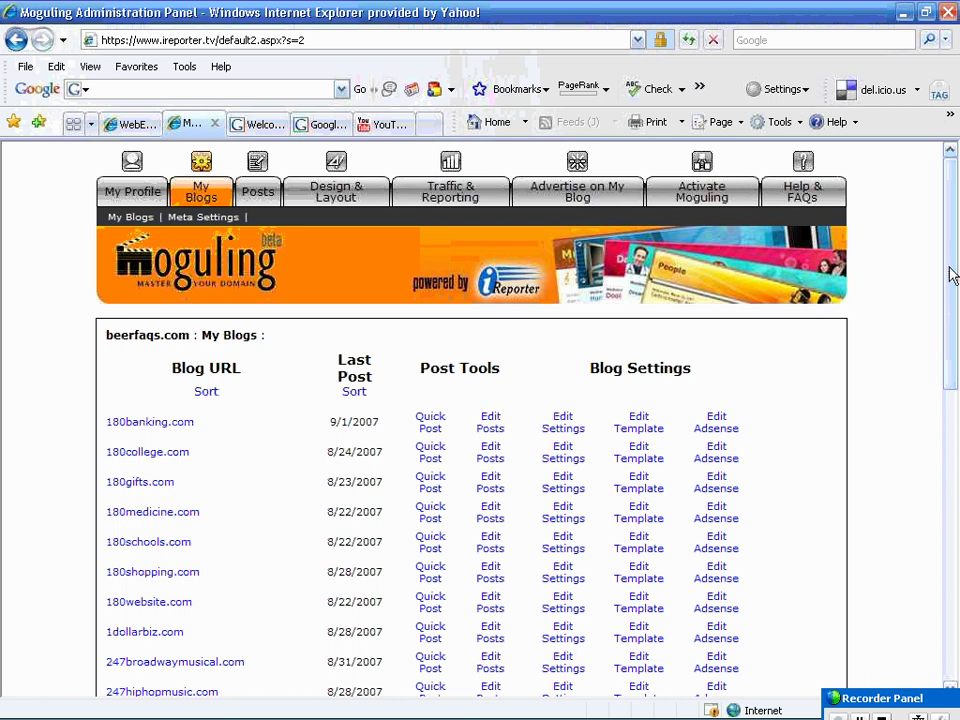
Open beerfaqs.com's Adsense code in Moguling and place the caret after its last line.
drag(952, 275, 952, 407)
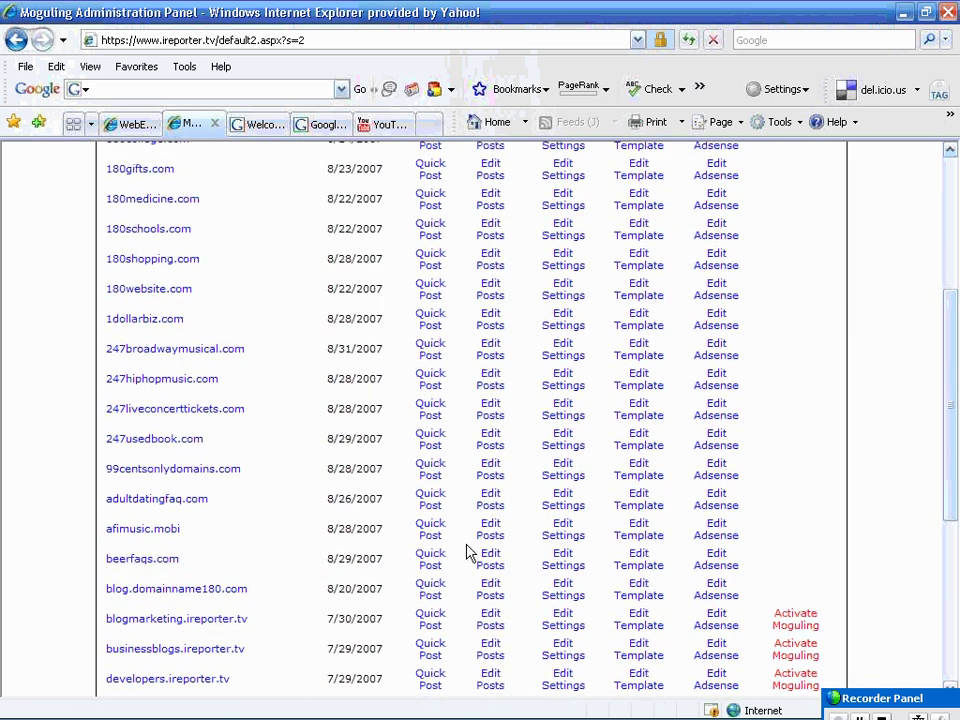
click(716, 557)
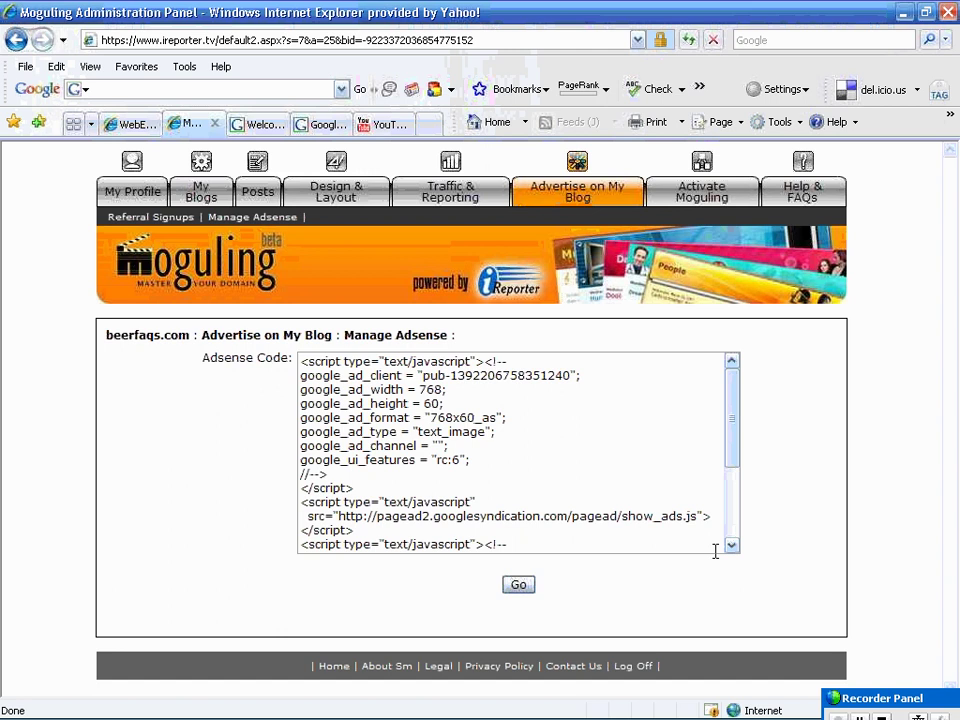
drag(733, 420, 733, 507)
click(427, 545)
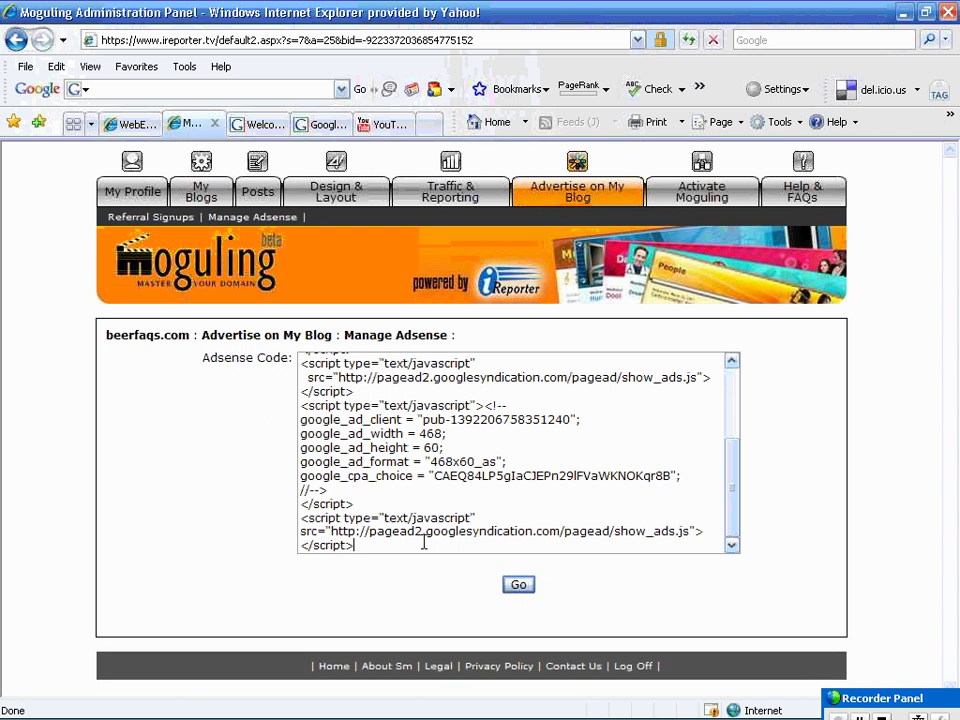
Sign into Google AdSense with the saved account e-mail and go to AdSense Setup.
click(257, 124)
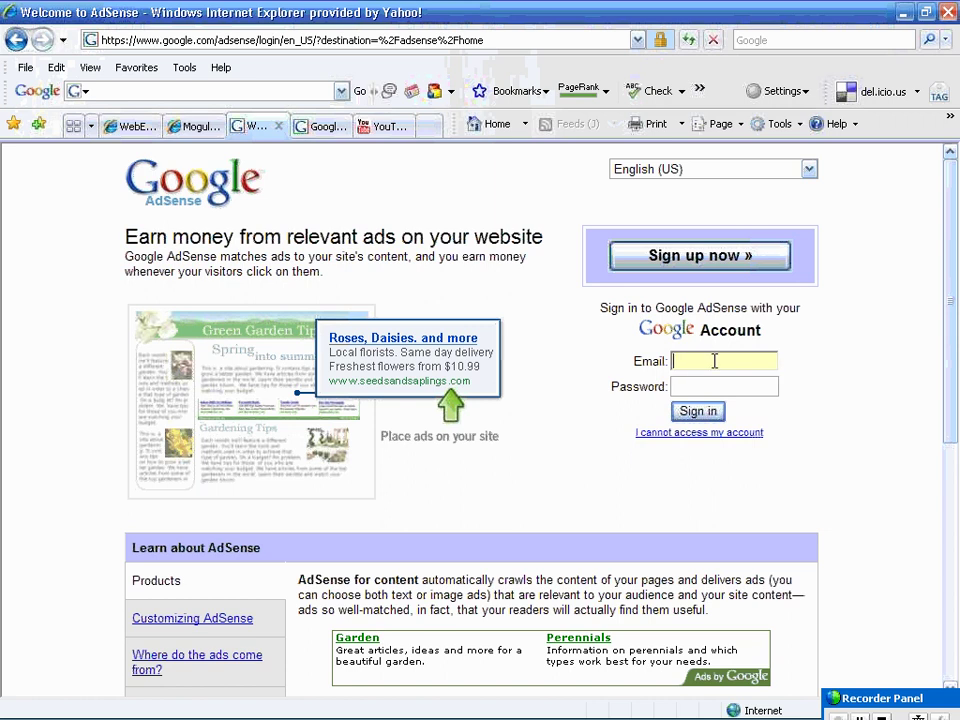
click(714, 361)
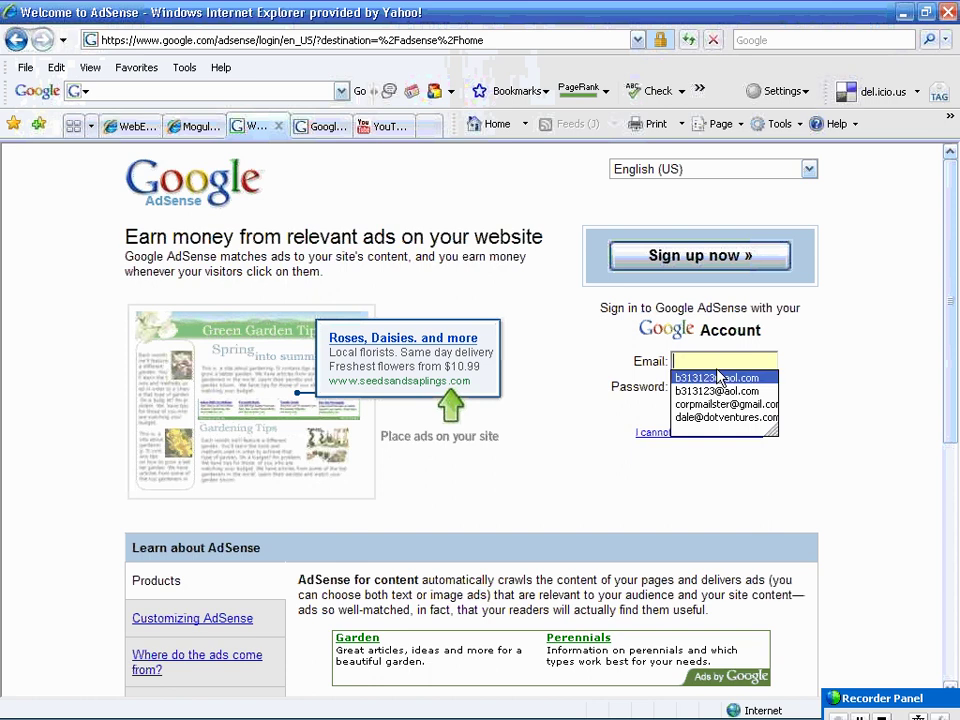
click(735, 405)
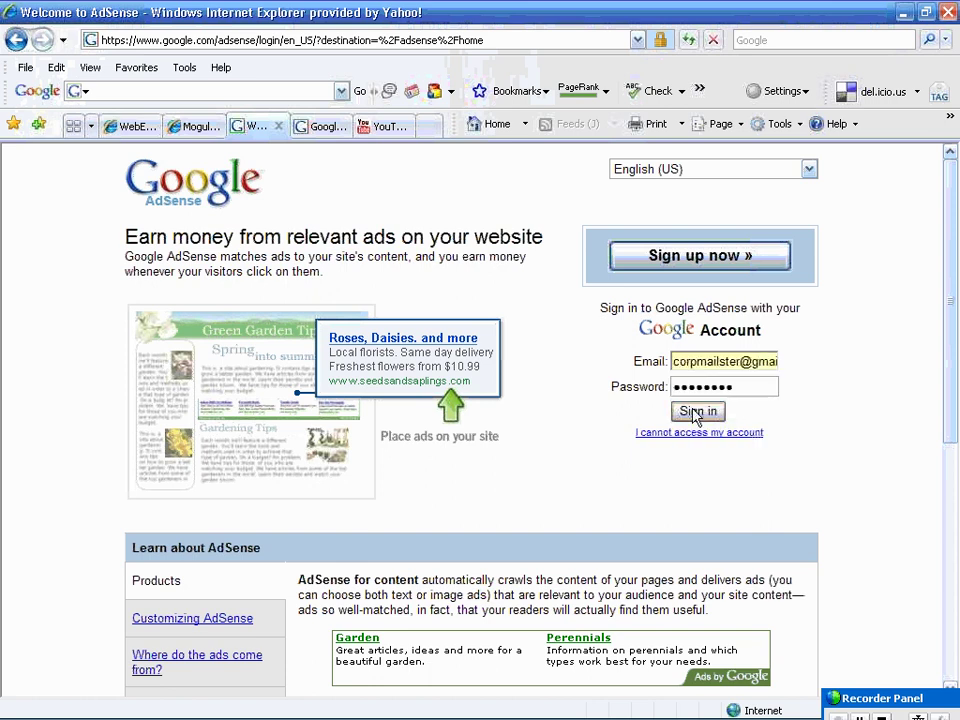
click(709, 414)
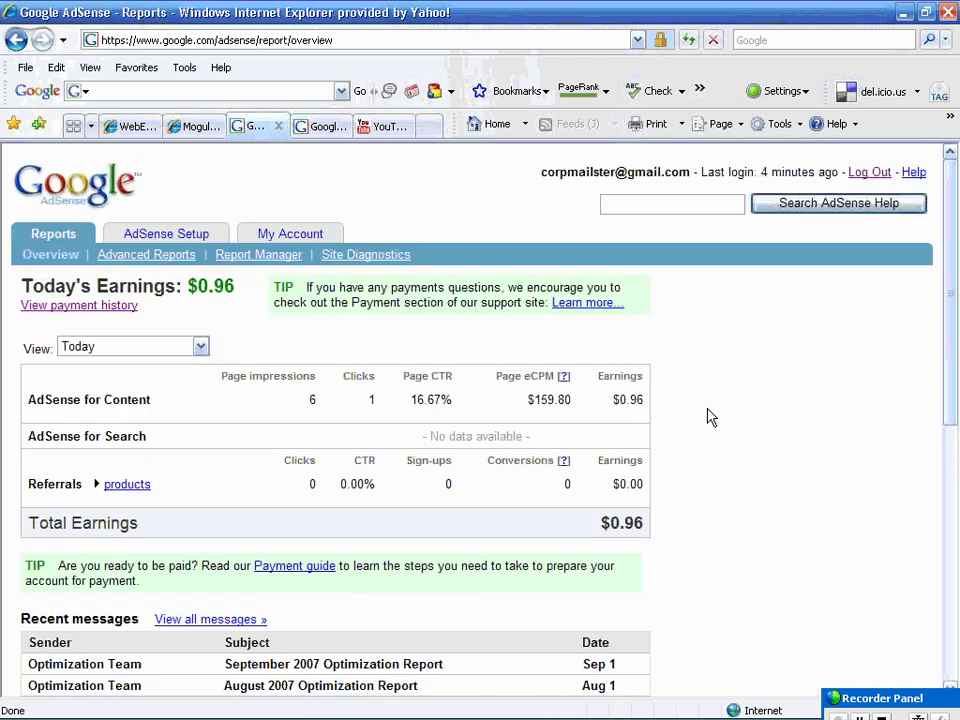
click(158, 235)
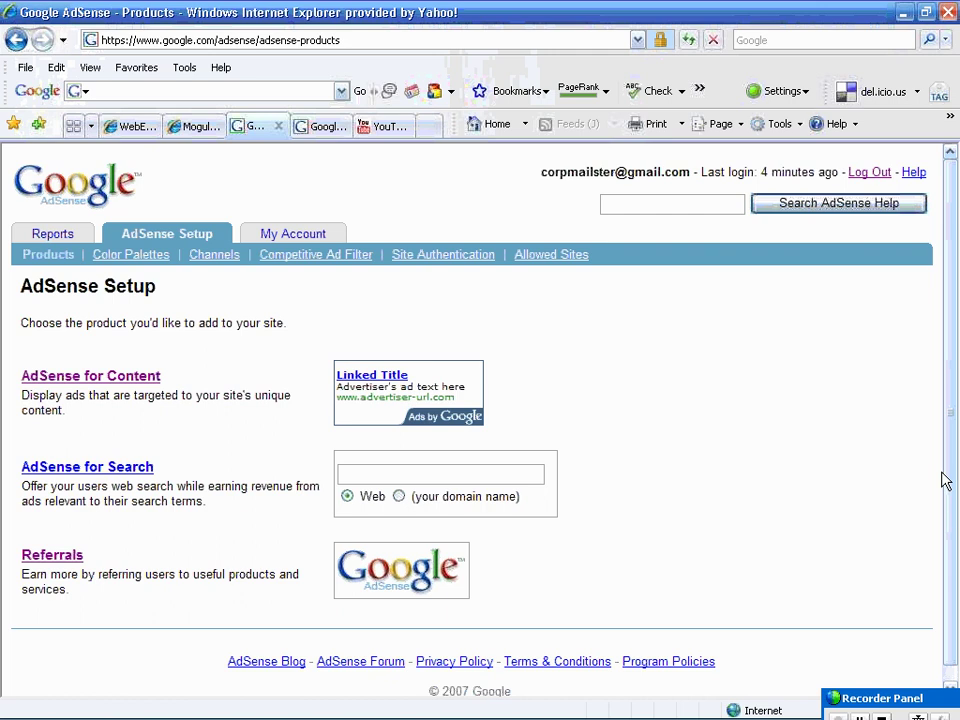
Scroll the AdSense Setup products list and open Referrals.
scroll(951, 471, down, 1)
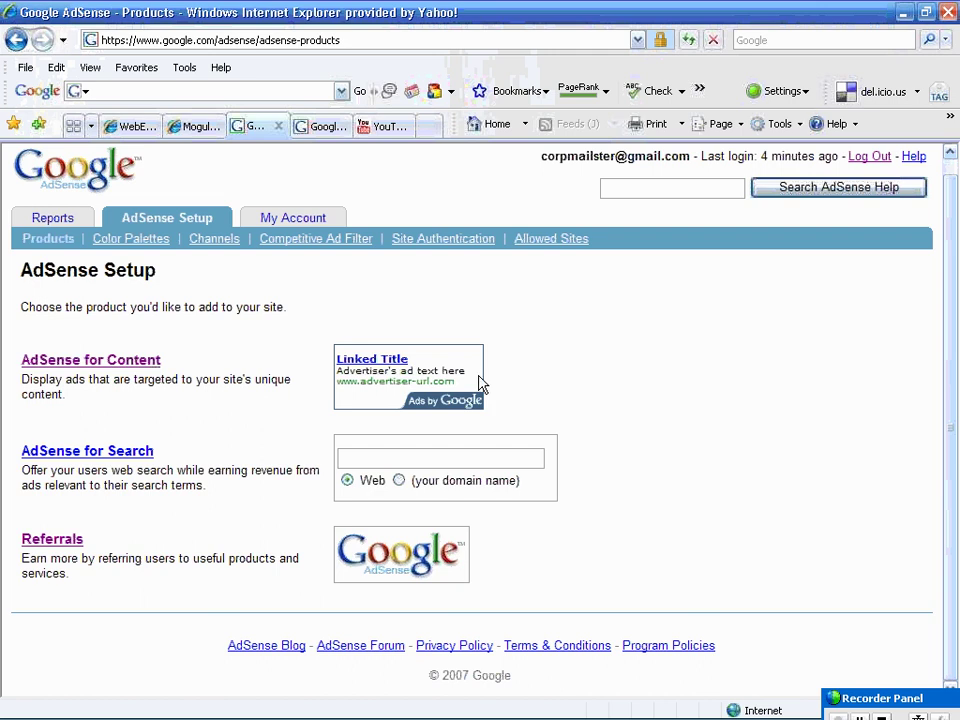
click(60, 543)
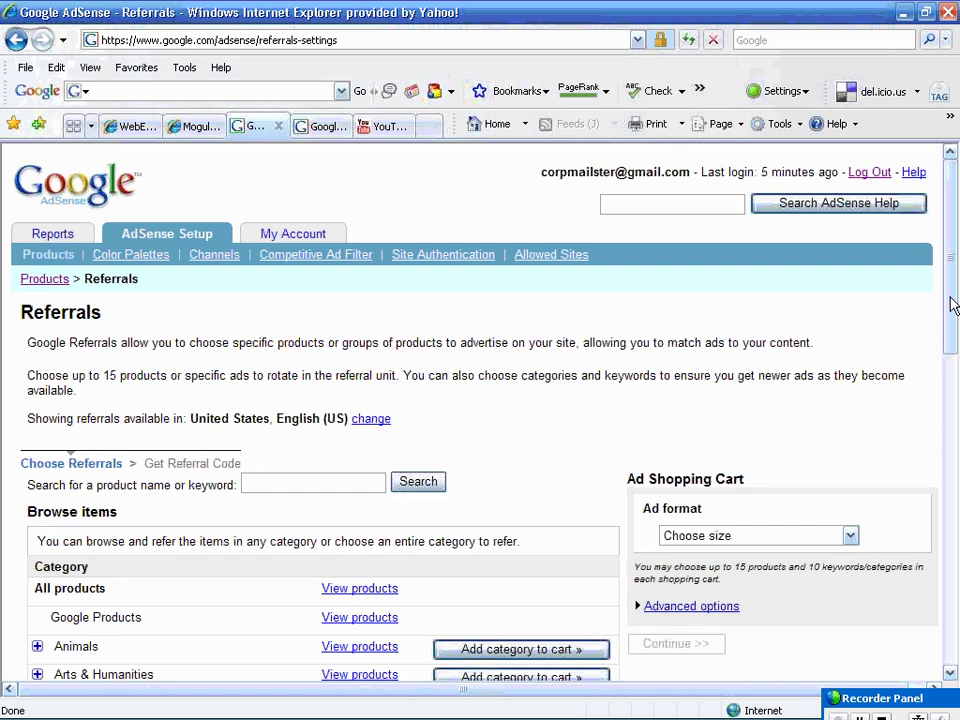
Browse the Alcoholic Beverages referral products under Food & Drink, paging forward and back.
drag(953, 305, 955, 470)
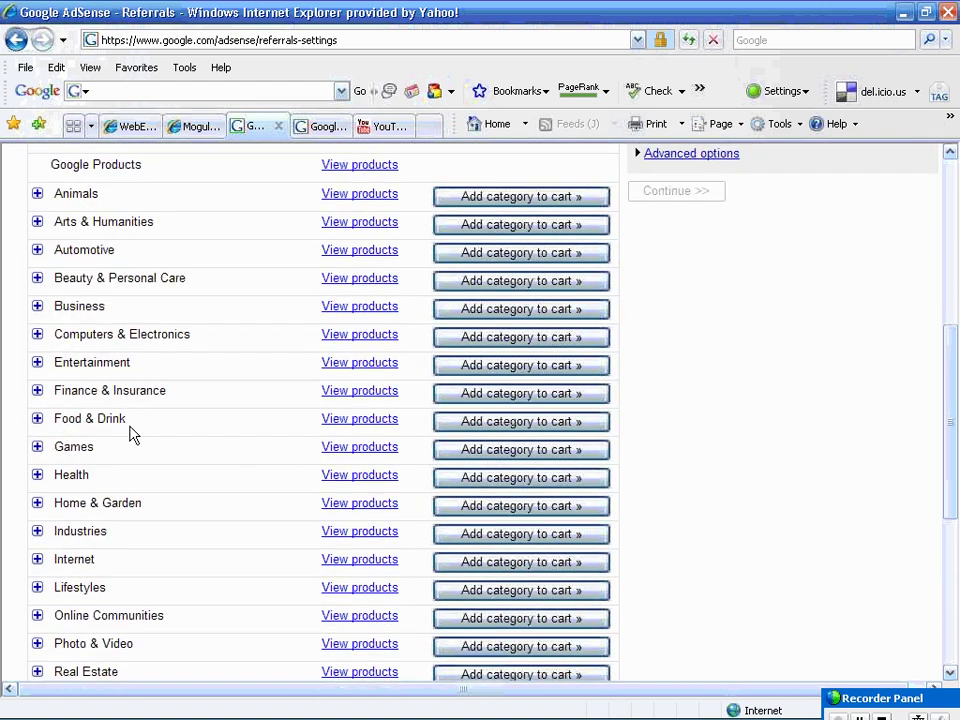
click(38, 419)
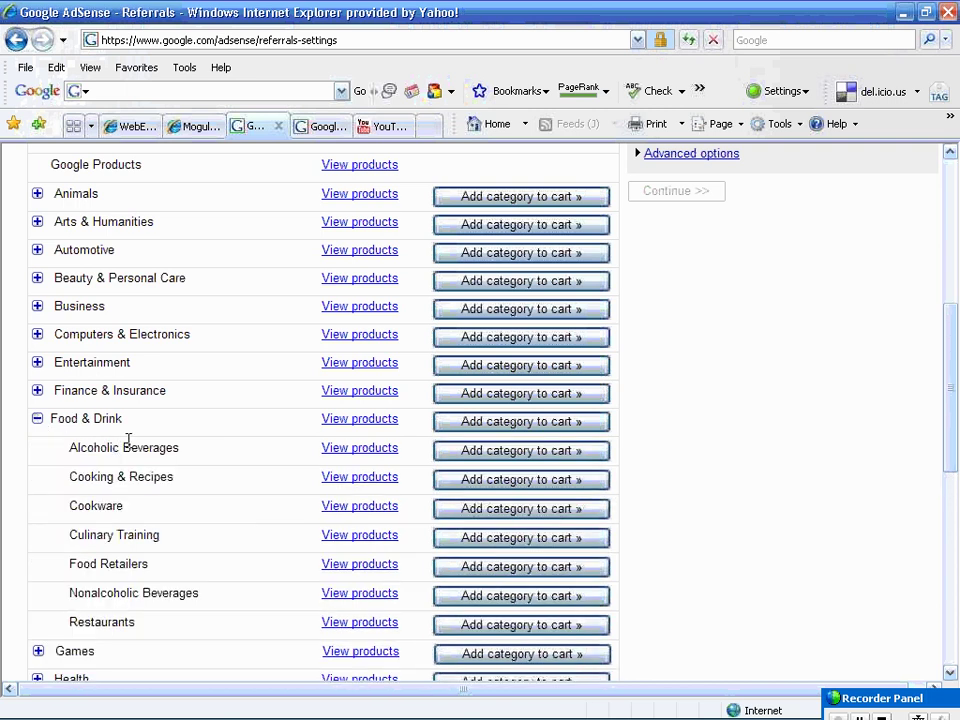
click(357, 450)
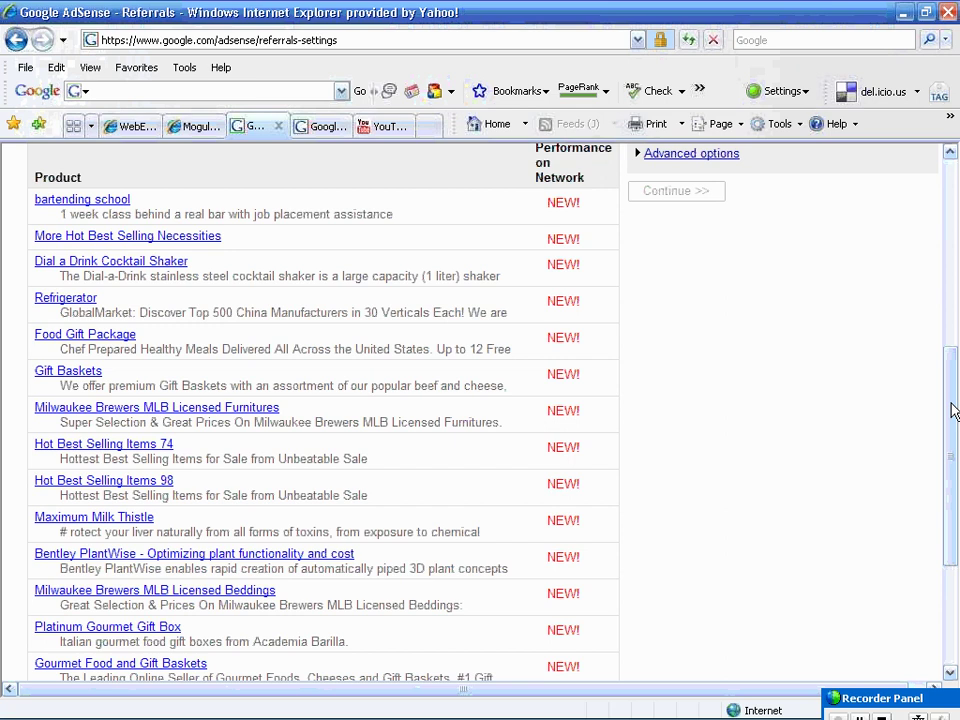
mouse_move(952, 412)
mouse_down()
mouse_move(952, 450)
mouse_move(952, 428)
mouse_up()
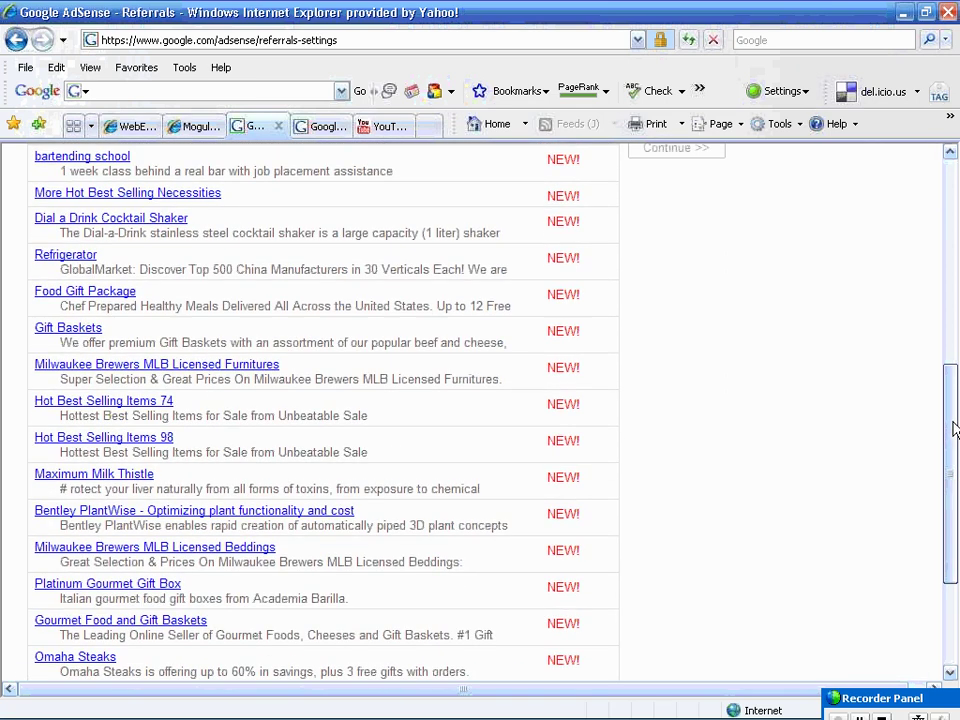
scroll(272, 625, down, 1)
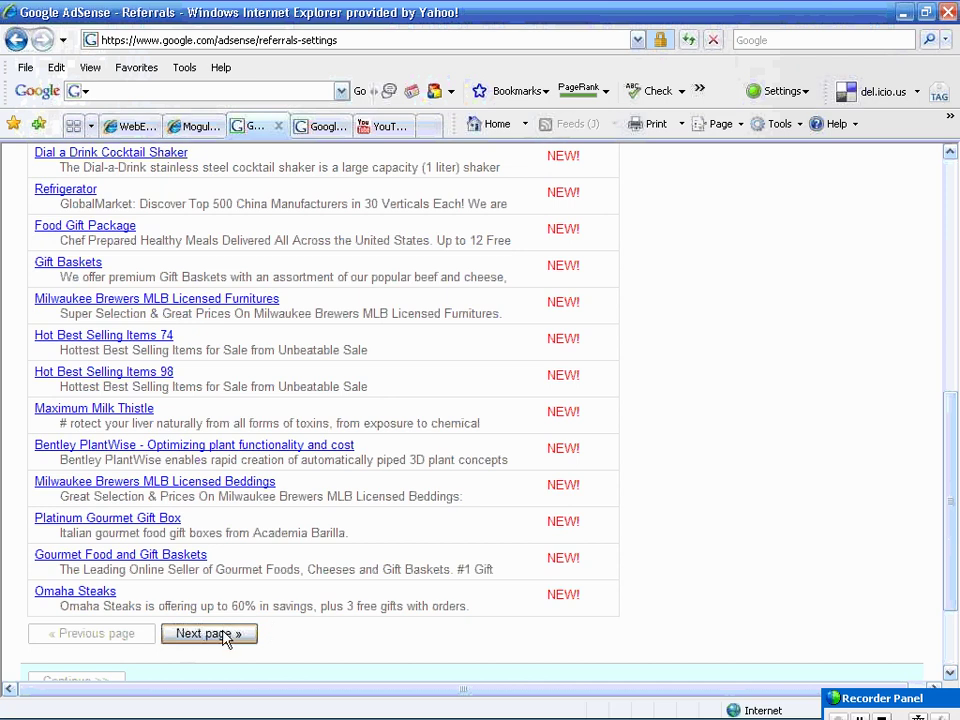
click(238, 633)
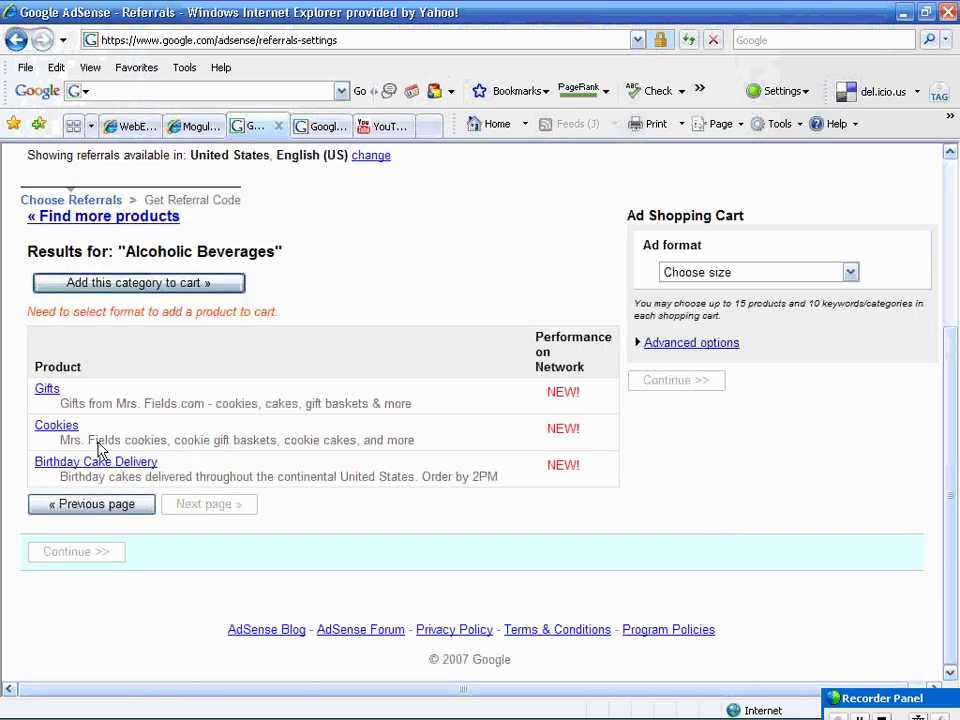
click(120, 505)
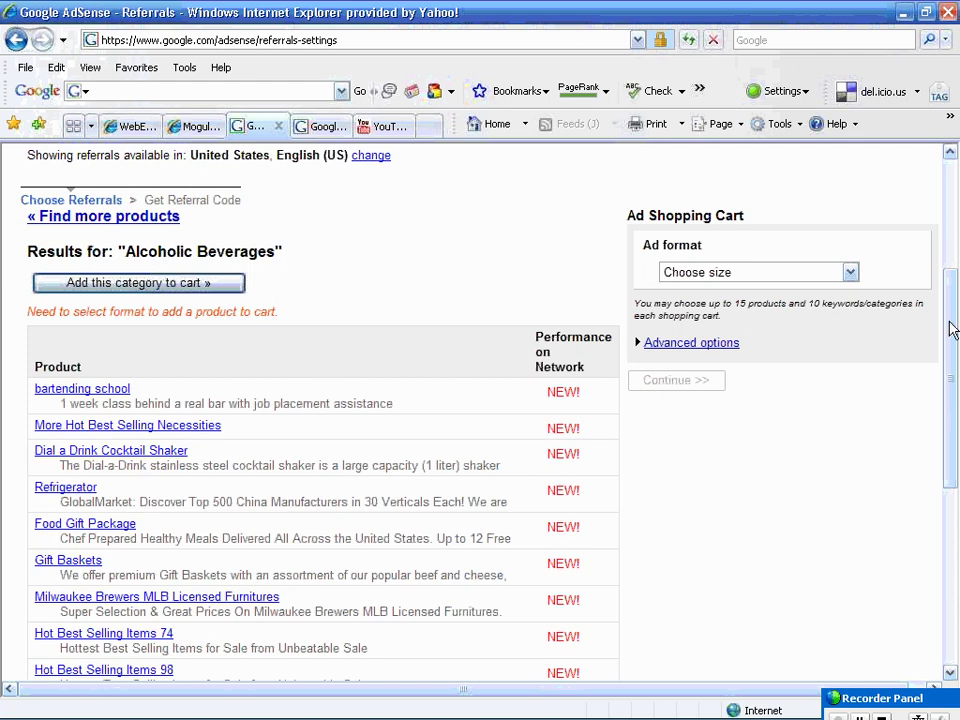
scroll(955, 375, down, 3)
scroll(955, 390, down, 1)
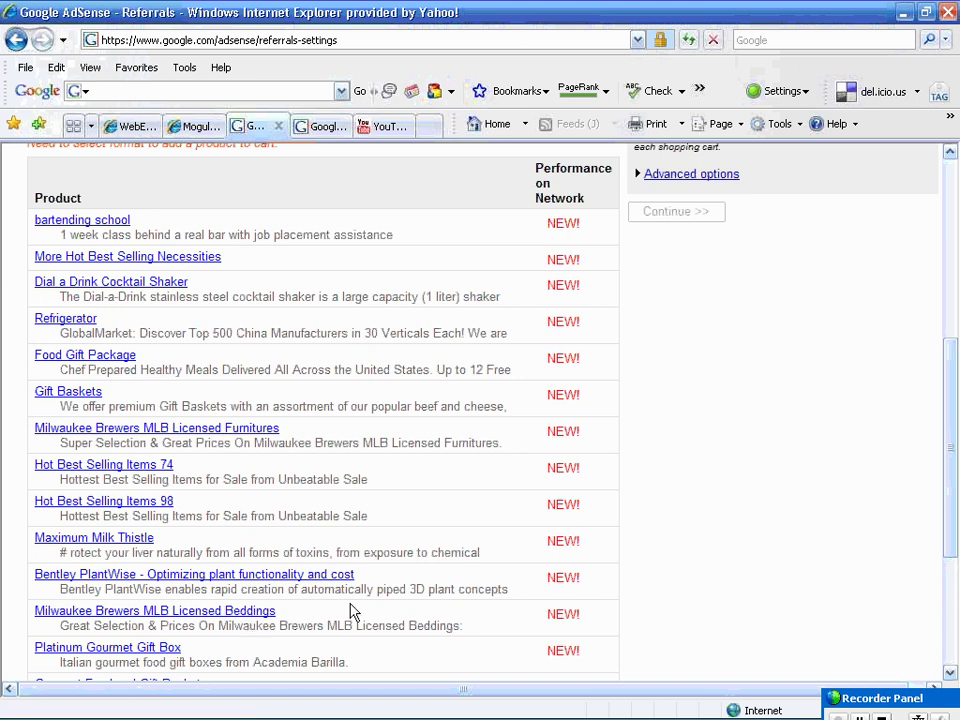
scroll(442, 578, down, 2)
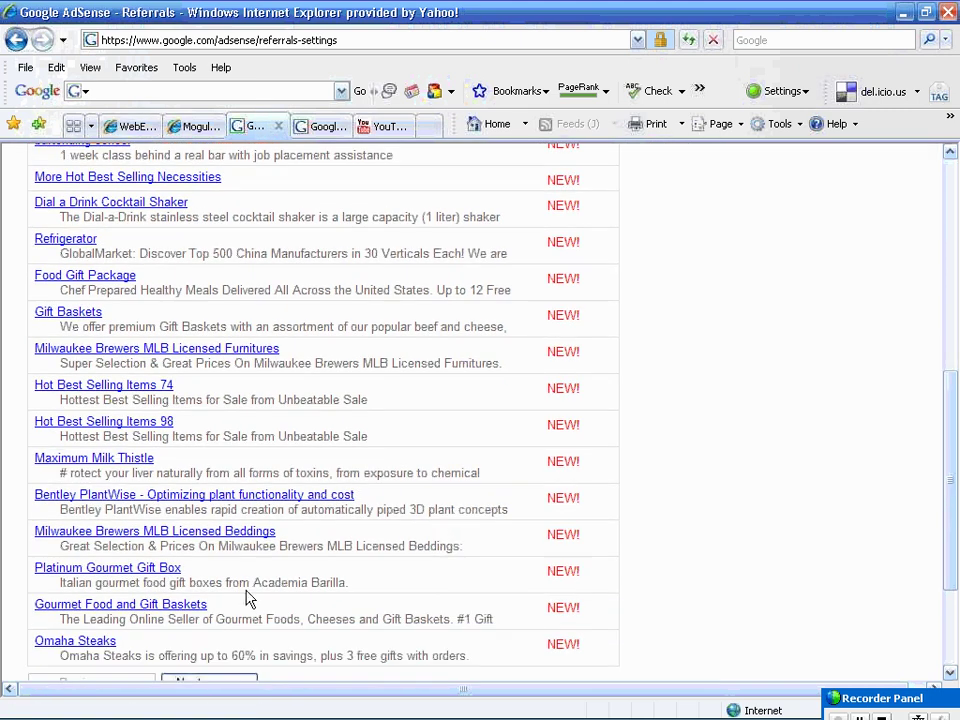
Add the Gourmet Food and Gift Baskets referral to the cart as a 468 x 60 Banner.
click(158, 610)
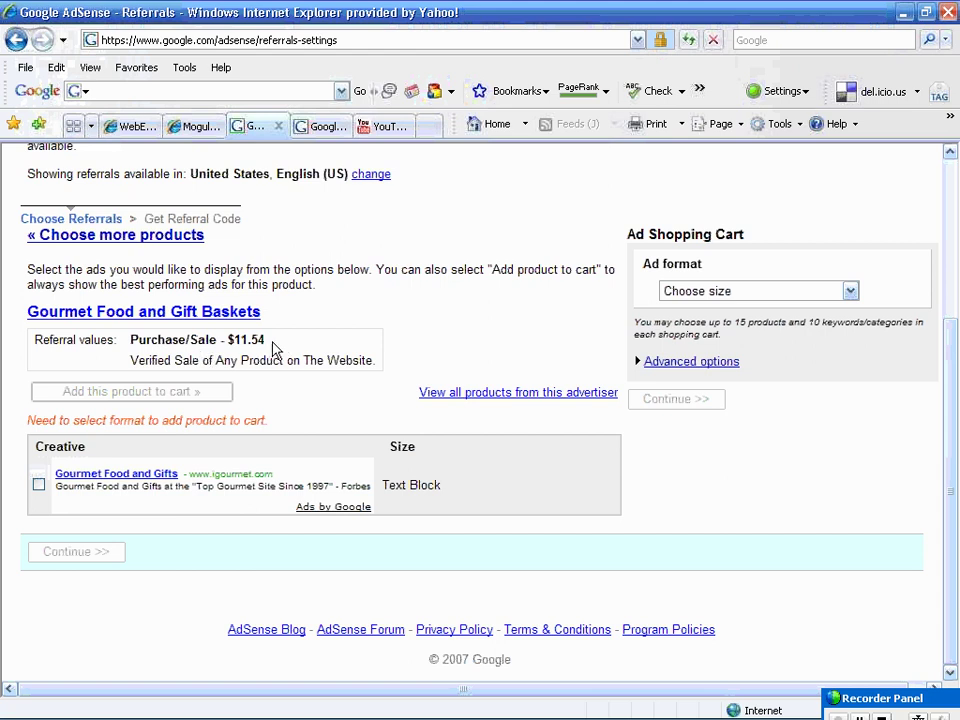
click(850, 292)
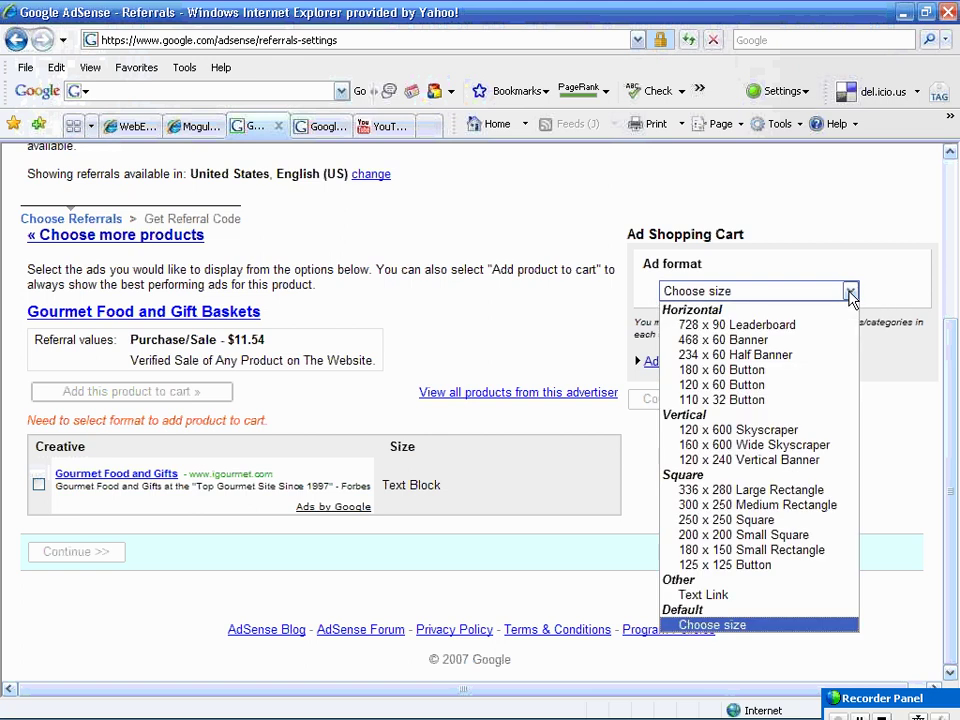
click(770, 341)
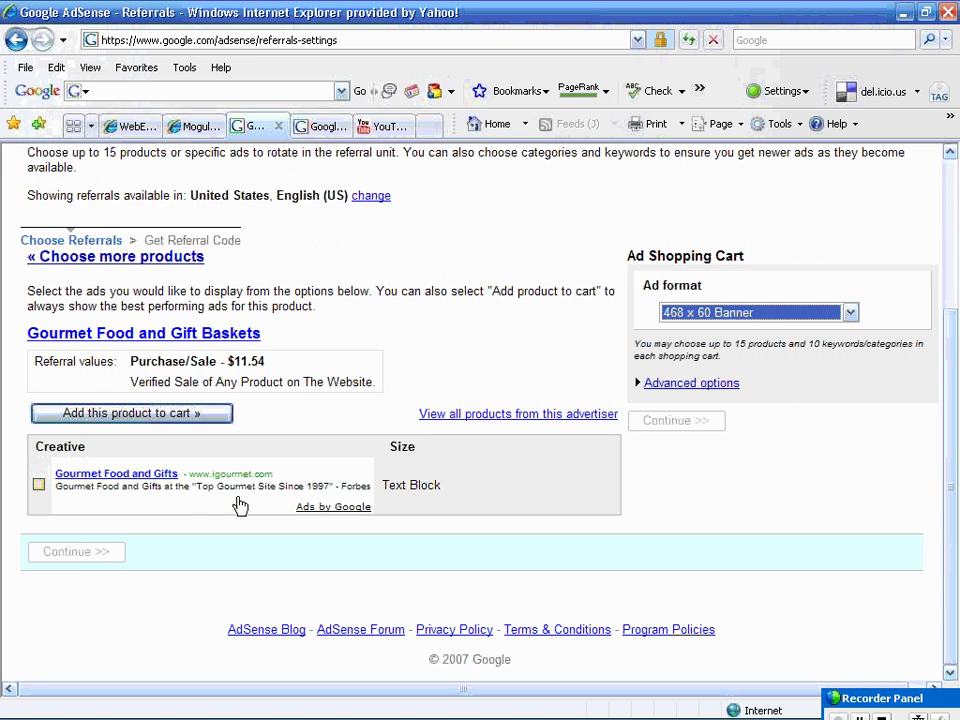
click(38, 484)
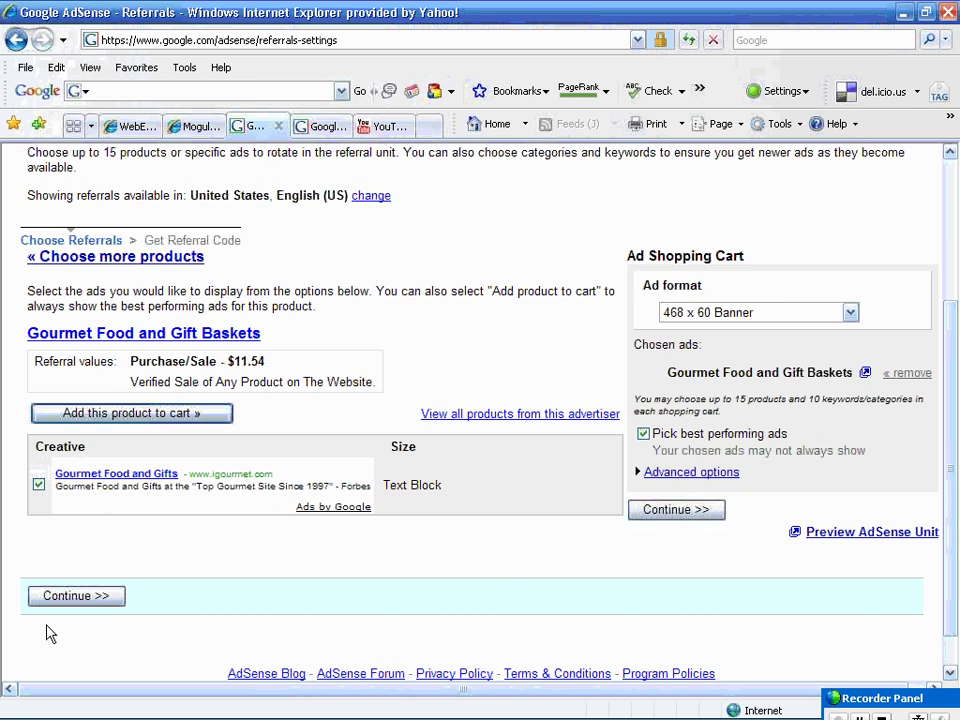
Continue to Get Referral Code and copy the full 468 x 60 referral code.
click(86, 598)
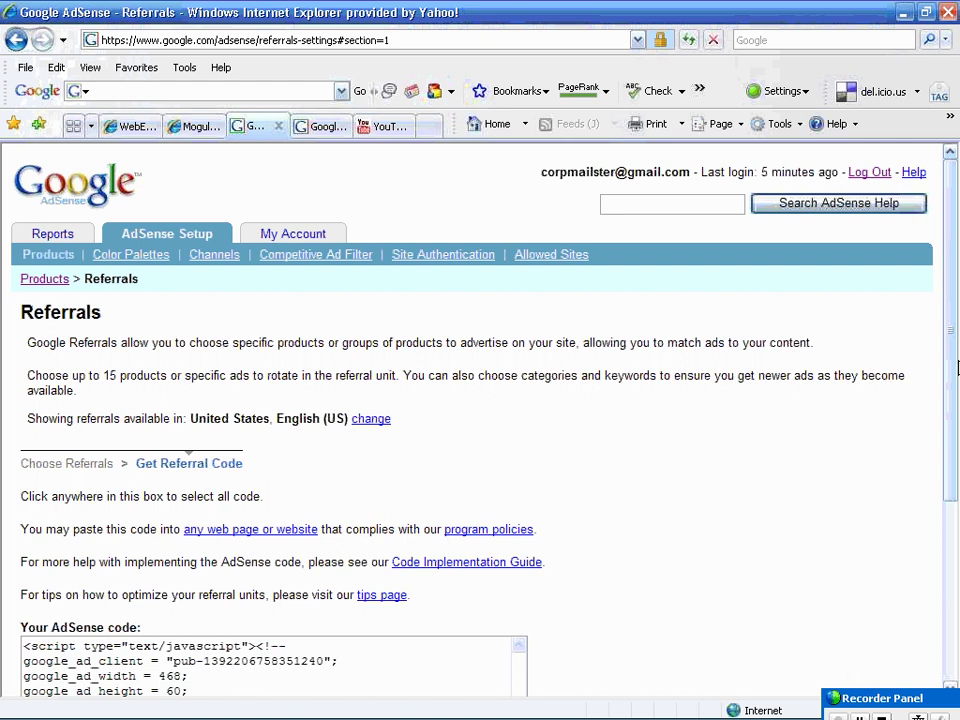
drag(953, 306, 953, 427)
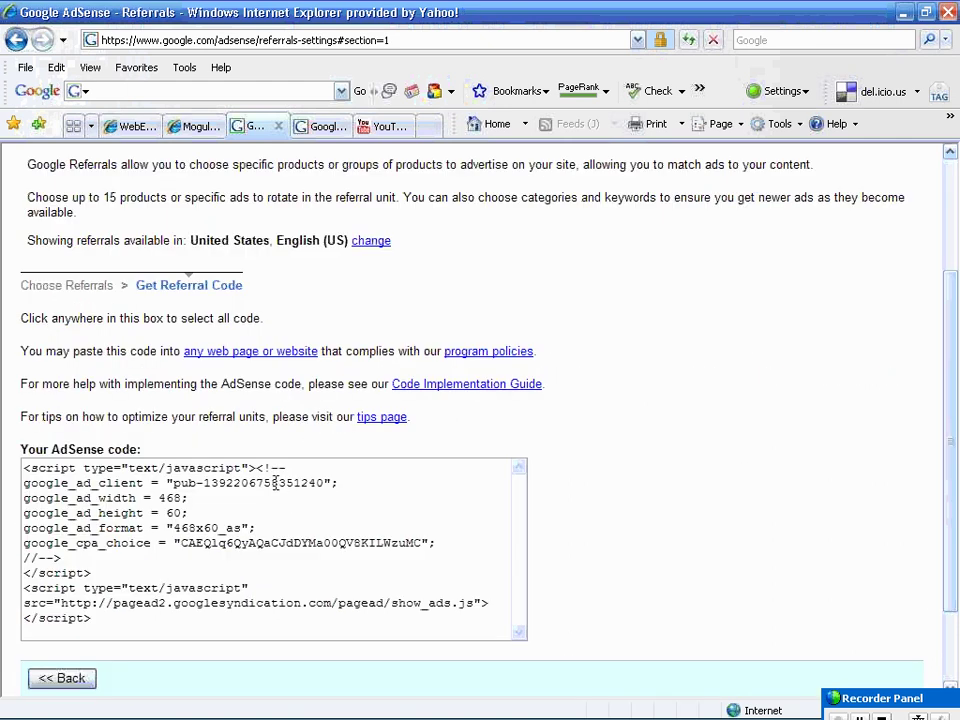
click(113, 513)
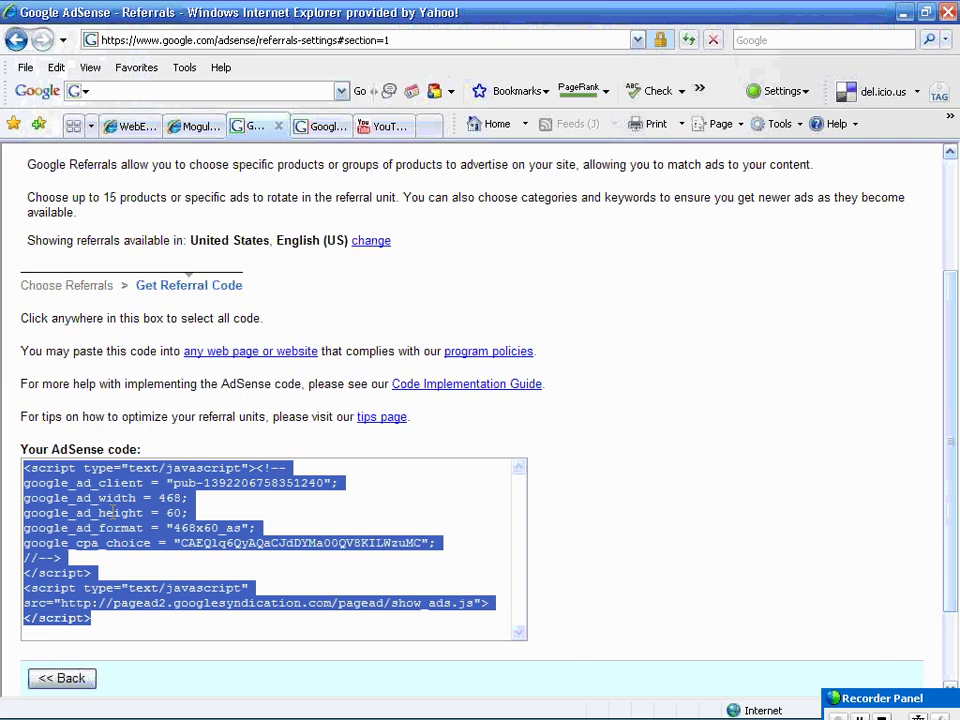
right_click(113, 513)
click(146, 564)
Select and copy beerfaqs.com's Adsense code in Moguling, save it with Go, and return to My Blogs.
click(186, 128)
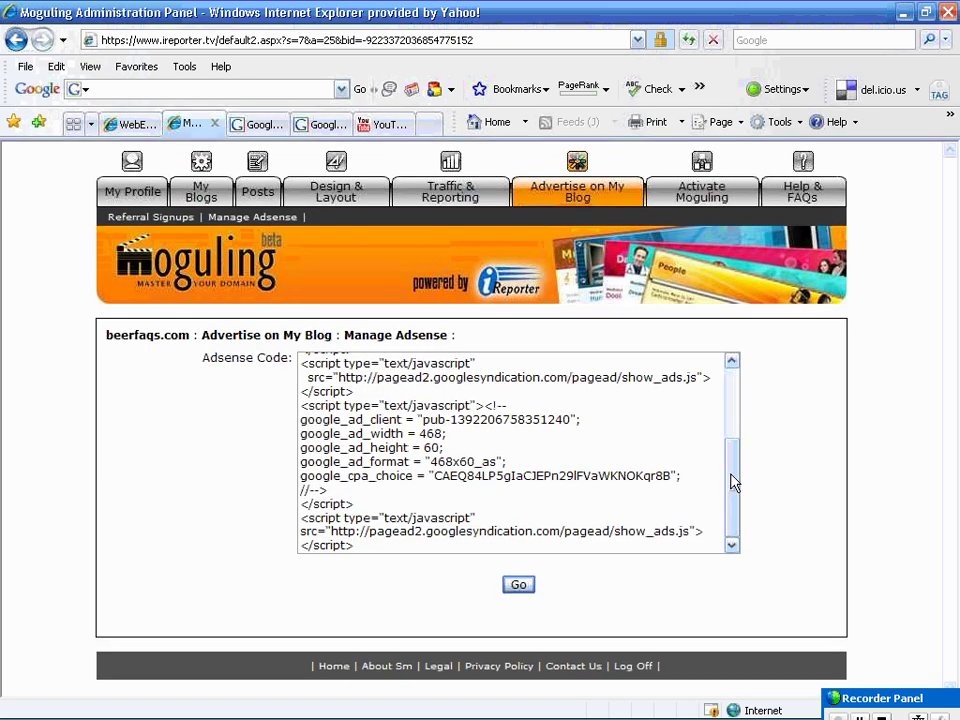
mouse_move(734, 482)
mouse_down()
mouse_move(729, 369)
mouse_move(731, 497)
mouse_up()
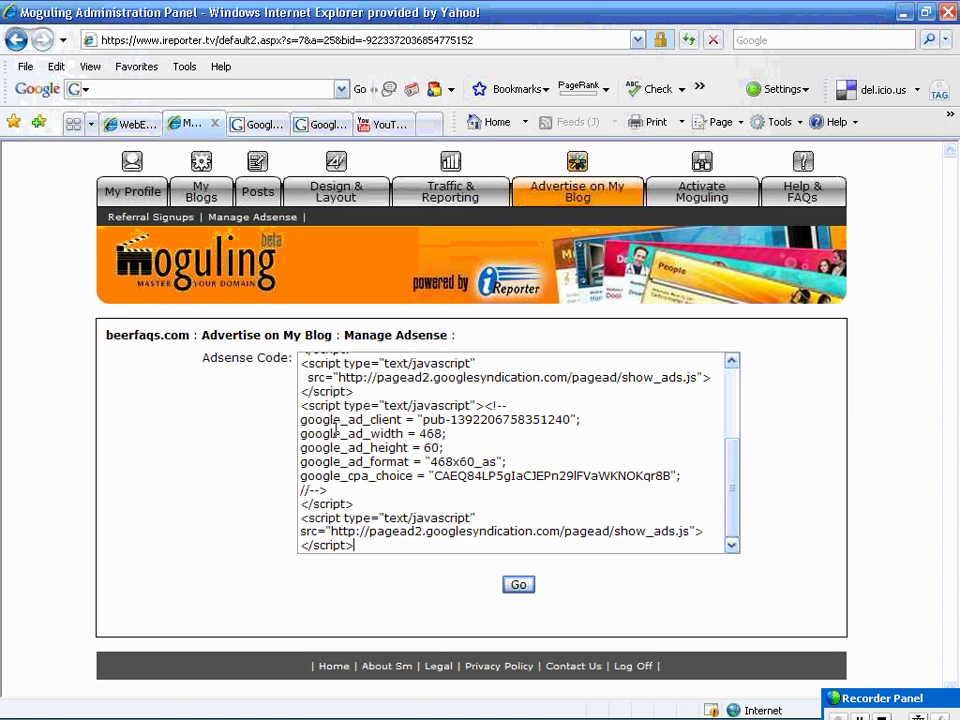
drag(376, 545, 293, 336)
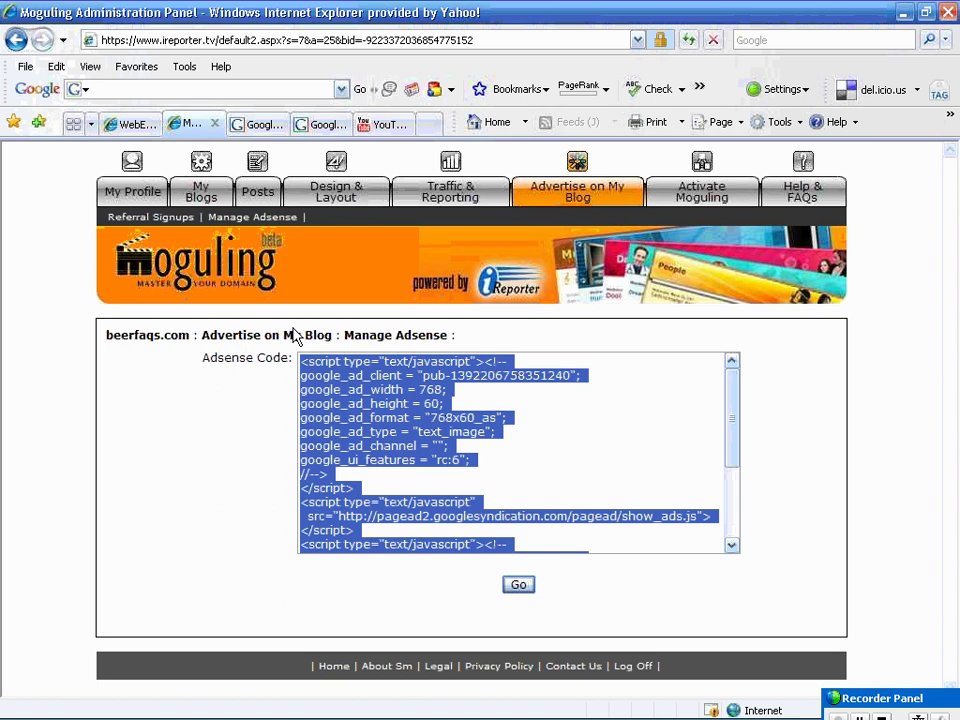
right_click(407, 425)
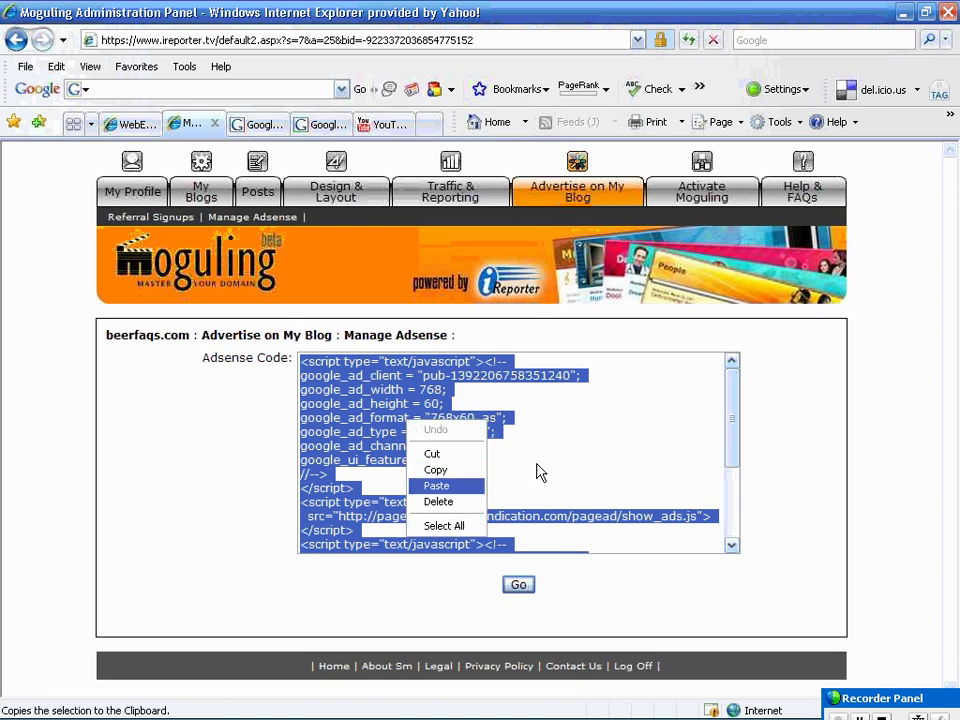
click(610, 603)
click(519, 585)
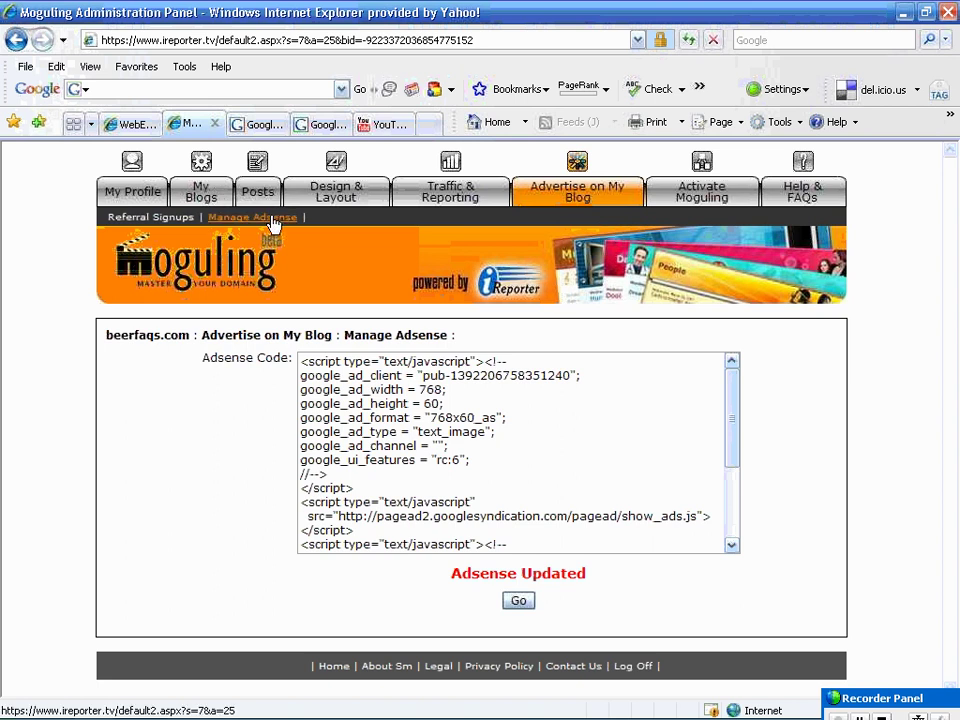
click(203, 197)
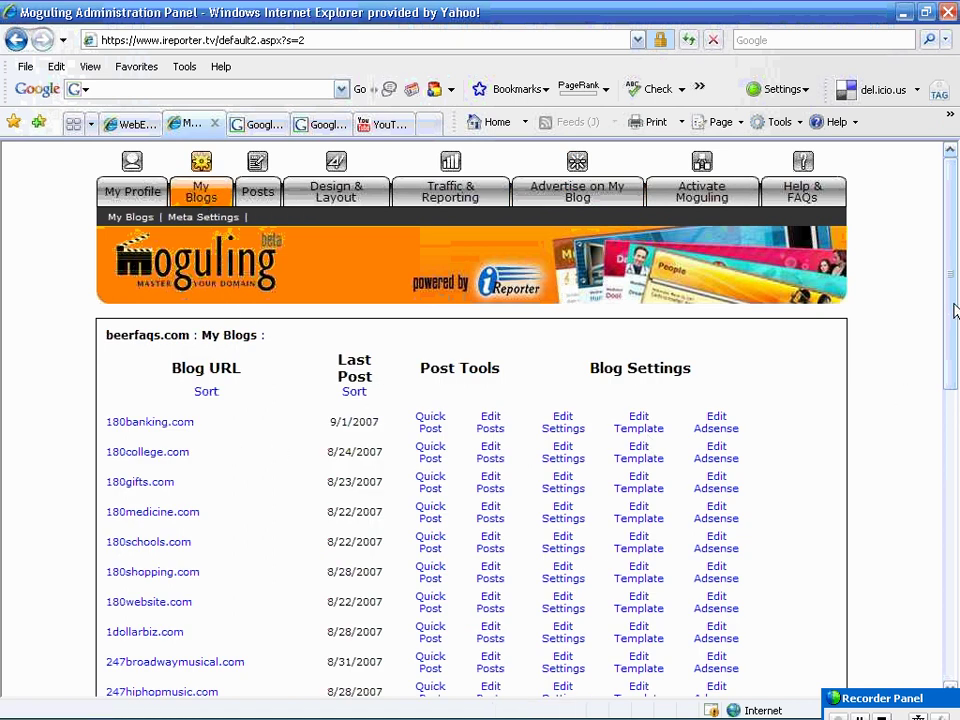
Scroll through the My Blogs list to review the account's blogs.
scroll(953, 317, down, 3)
scroll(289, 182, up, 3)
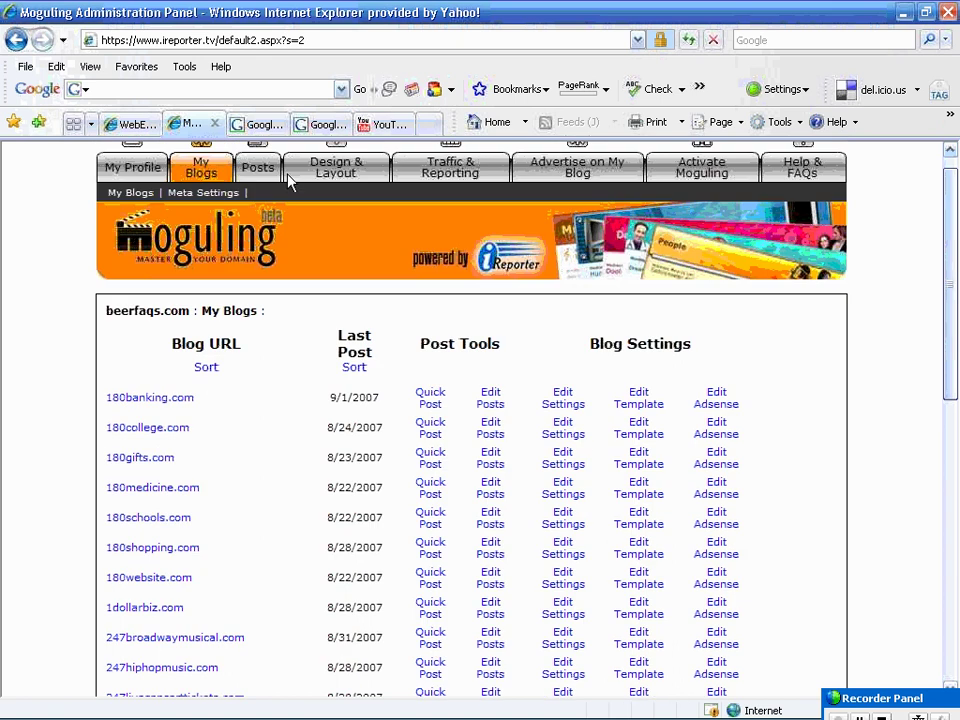
scroll(280, 145, down, 1)
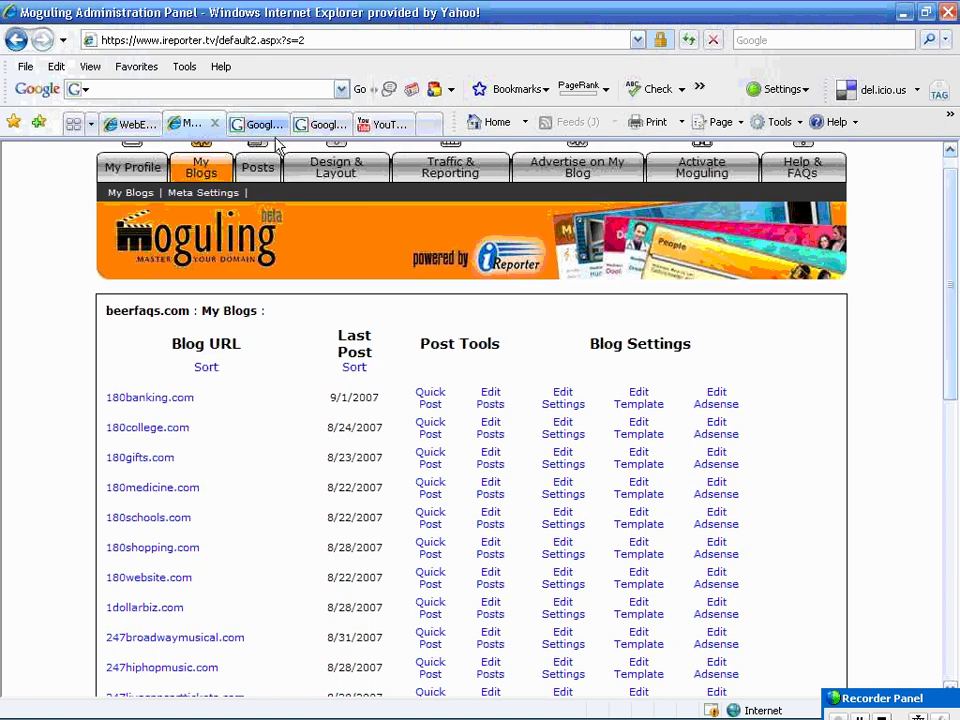
click(325, 126)
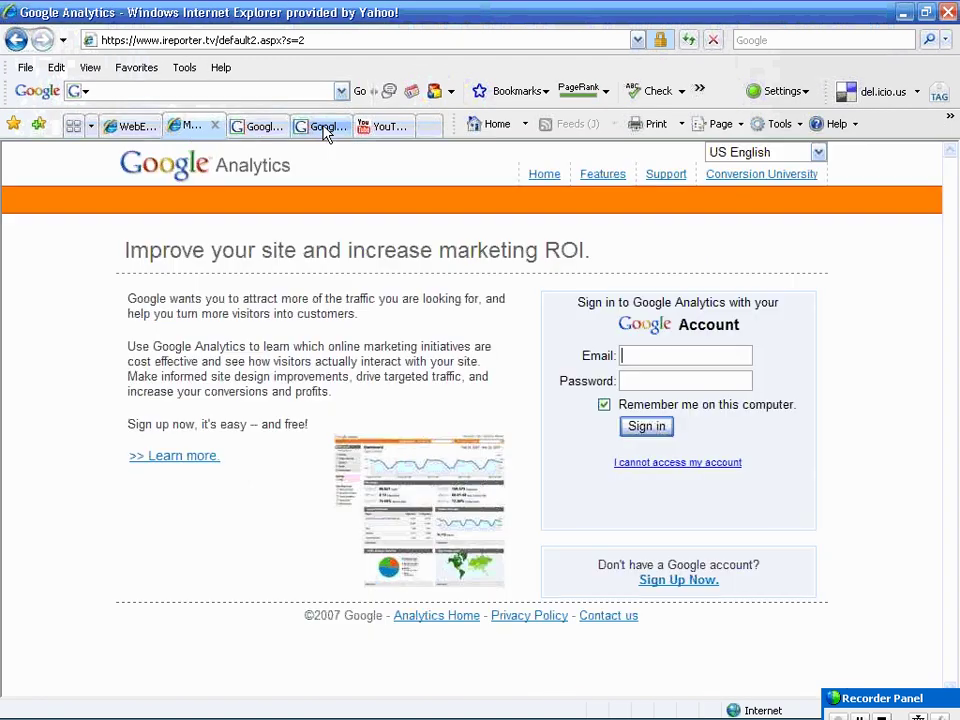
drag(895, 705, 880, 627)
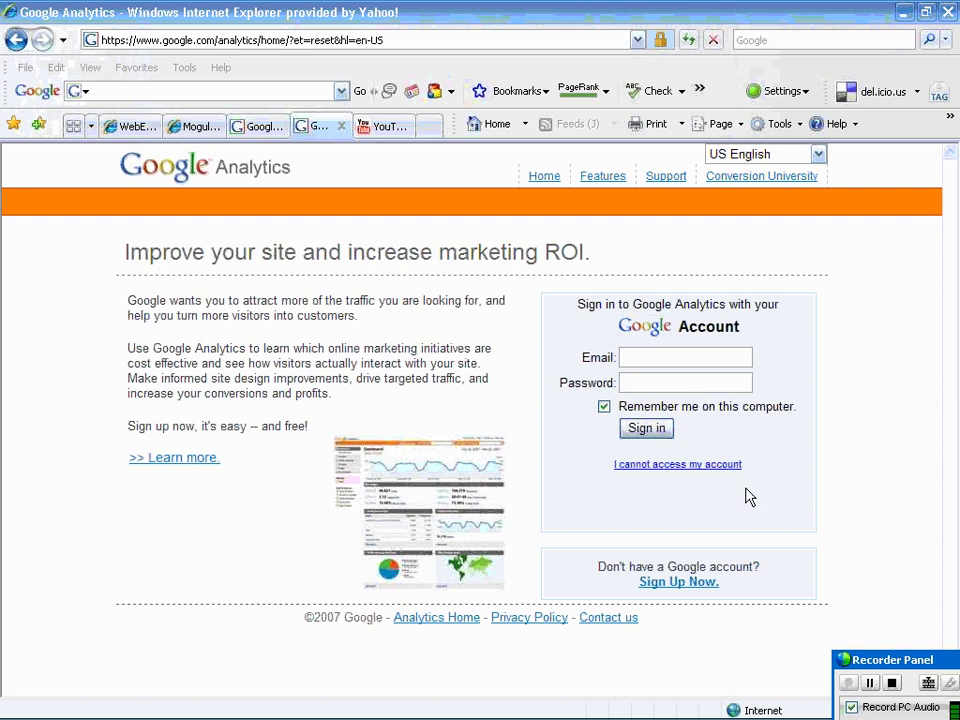
click(673, 357)
click(673, 357)
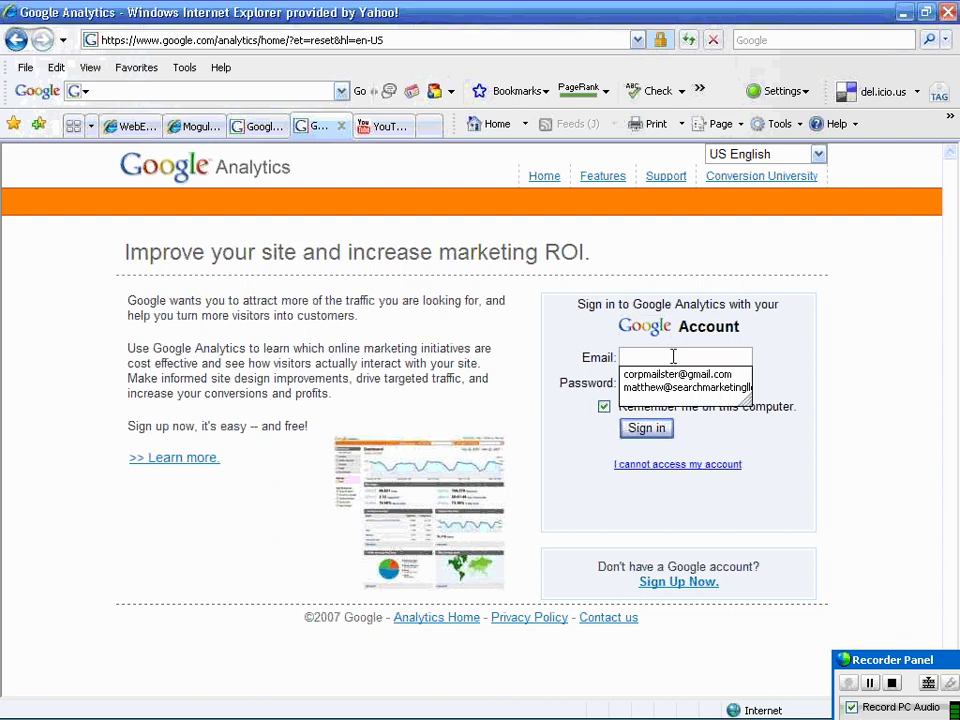
text(co)
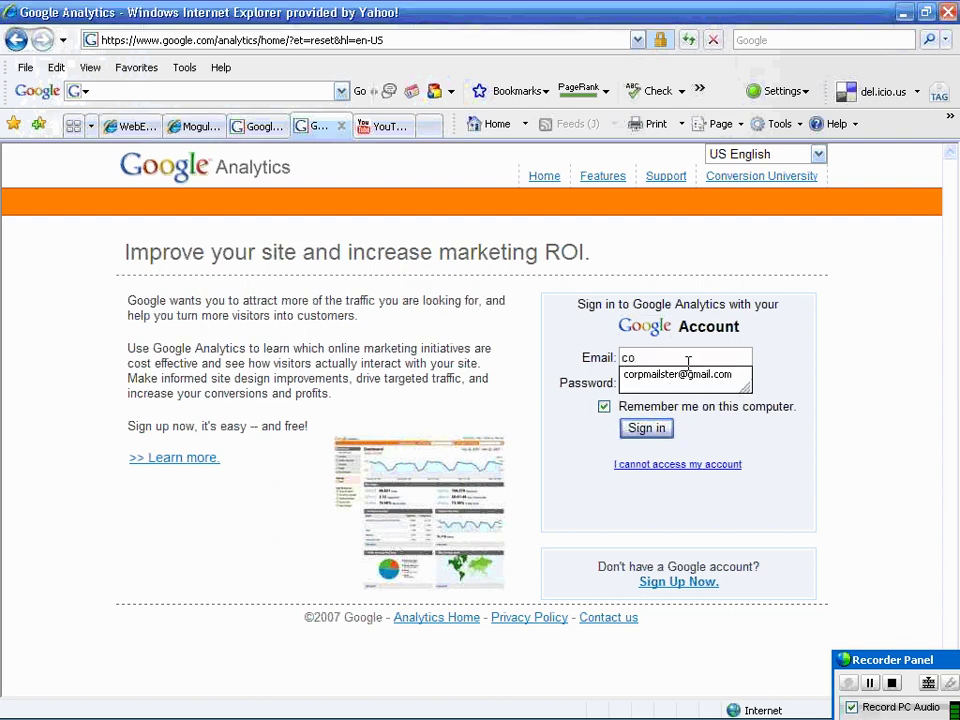
click(697, 375)
click(647, 432)
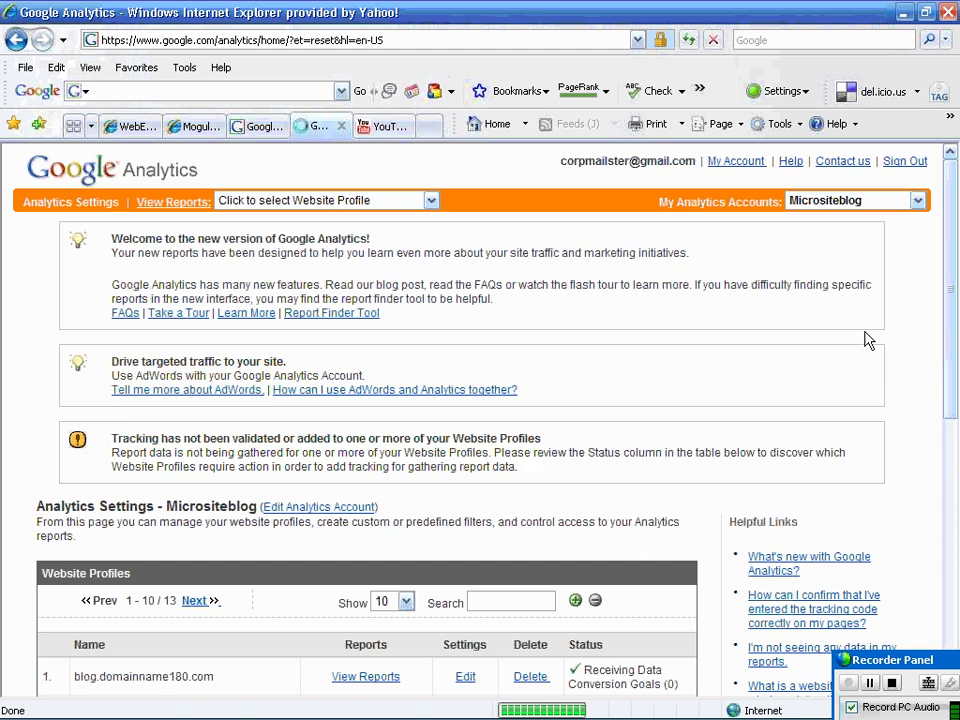
drag(951, 220, 951, 455)
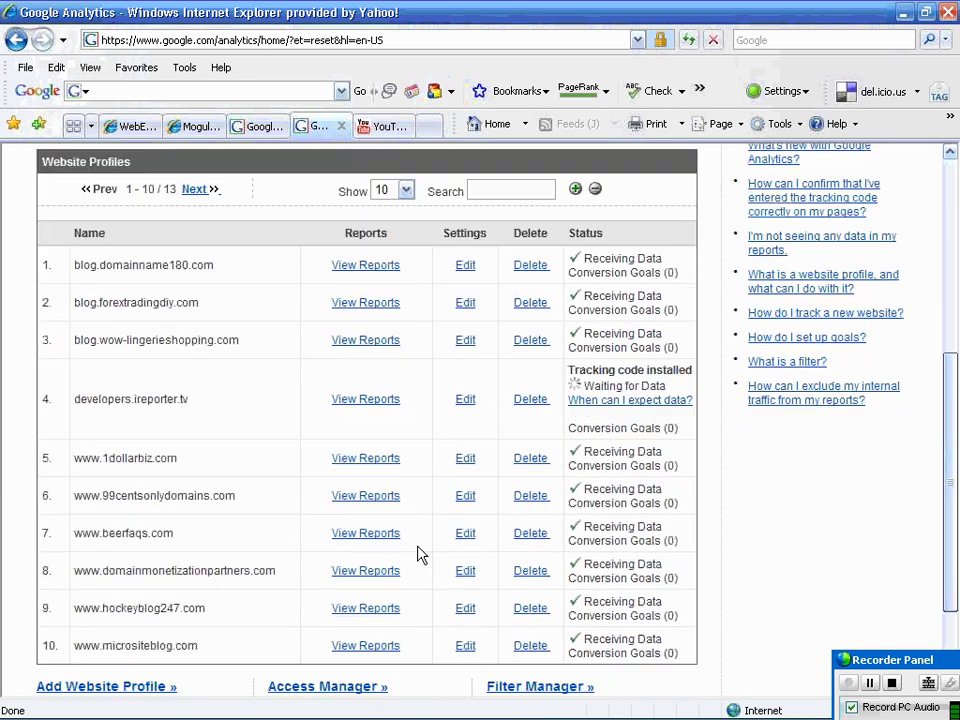
click(365, 537)
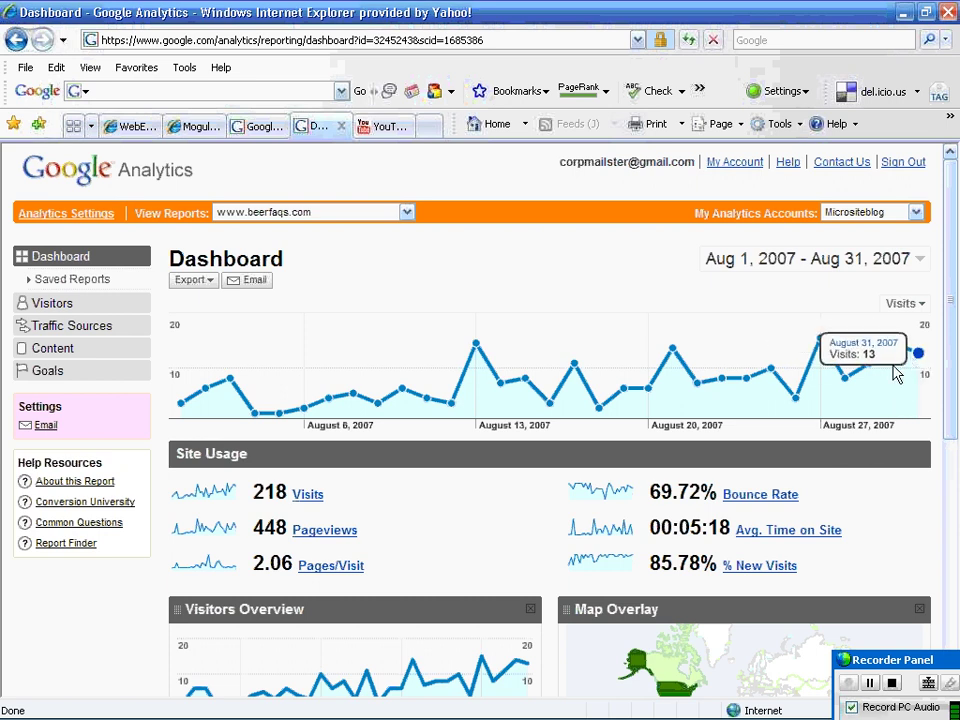
Open the Traffic Sources report, highlight the 218 total visits, and scroll to the top sources.
click(90, 330)
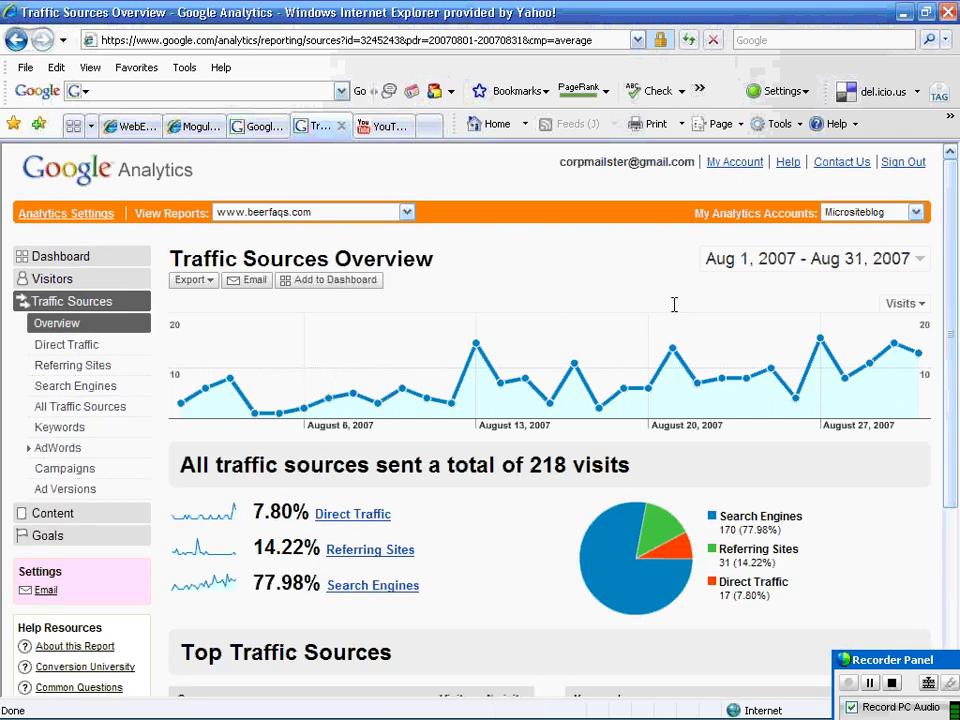
drag(532, 463, 561, 463)
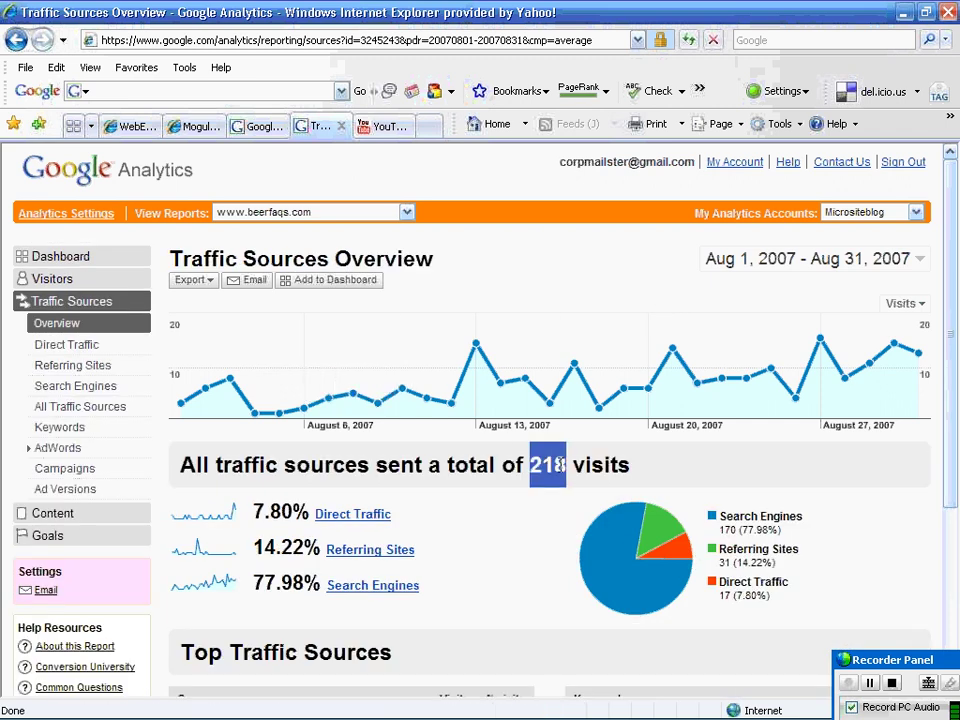
scroll(516, 536, down, 1)
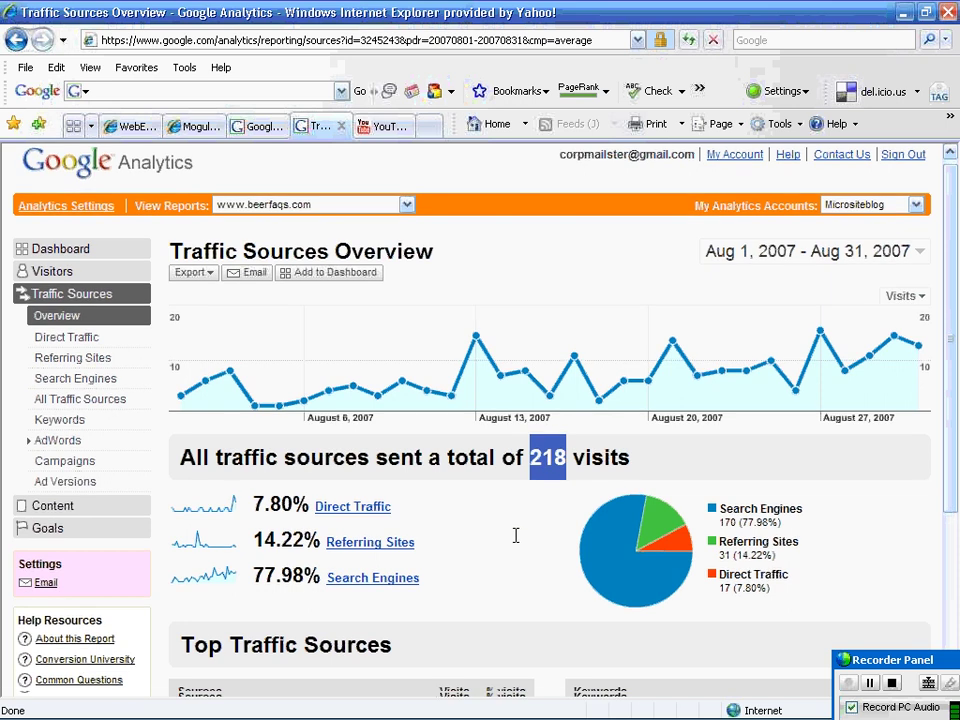
scroll(516, 536, down, 3)
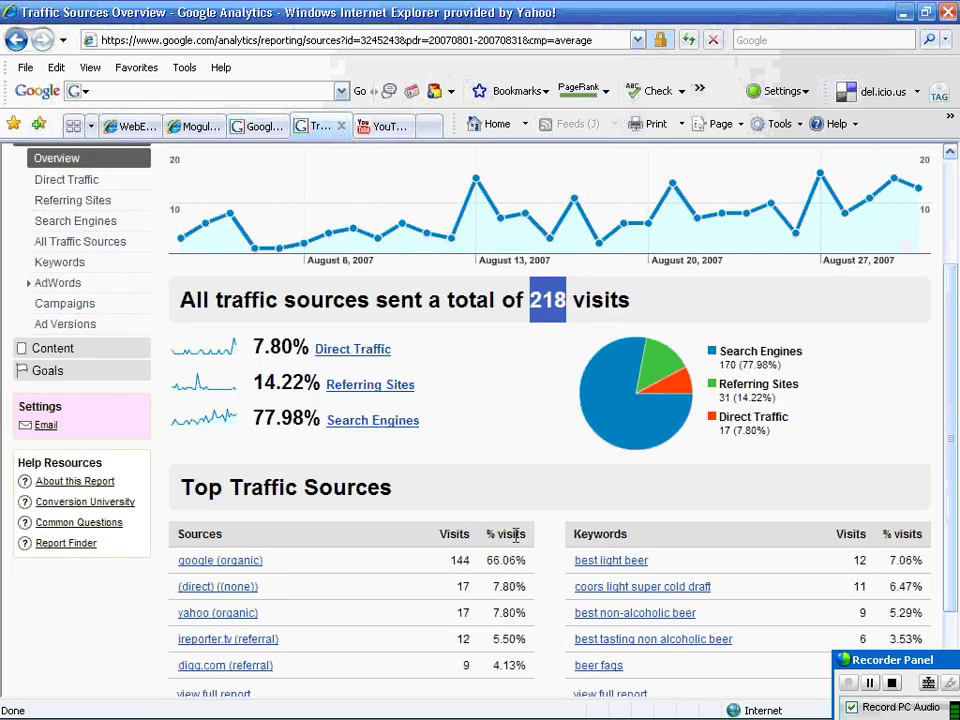
scroll(516, 536, down, 1)
scroll(268, 512, down, 2)
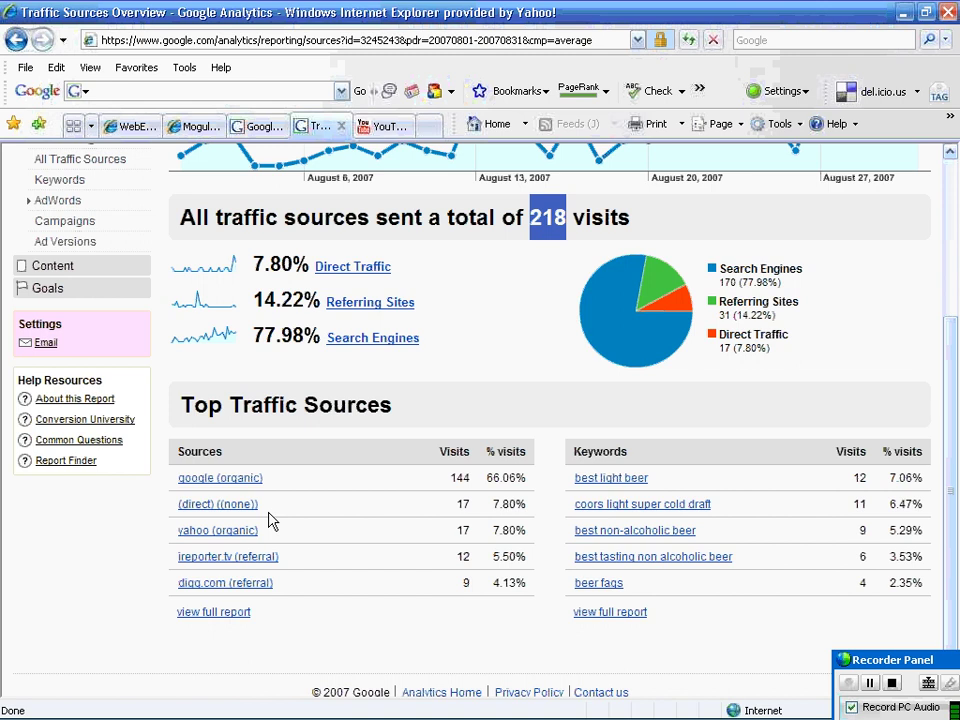
Highlight the 144 google (organic) and 17 yahoo (organic) visits, then open the keywords report.
drag(445, 485, 473, 487)
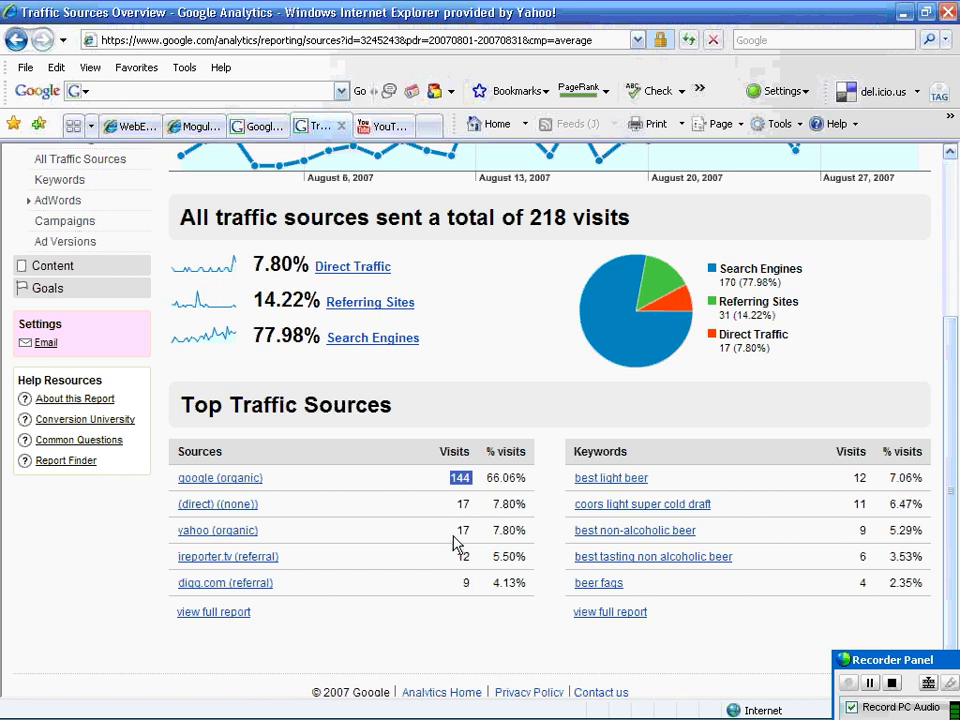
double_click(463, 530)
click(470, 540)
click(617, 617)
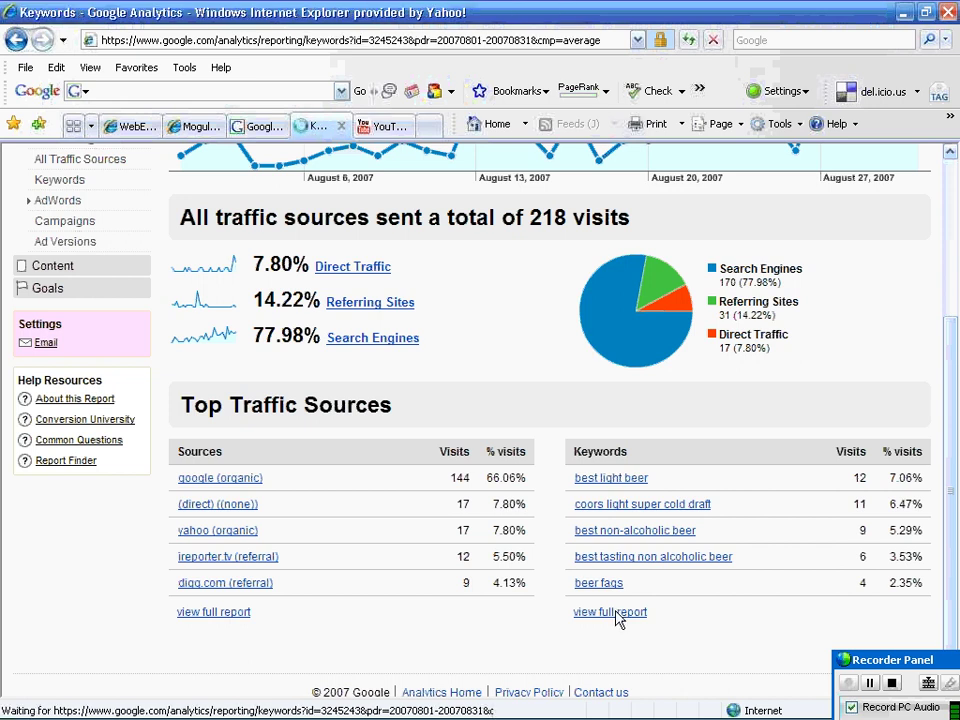
drag(947, 328, 955, 522)
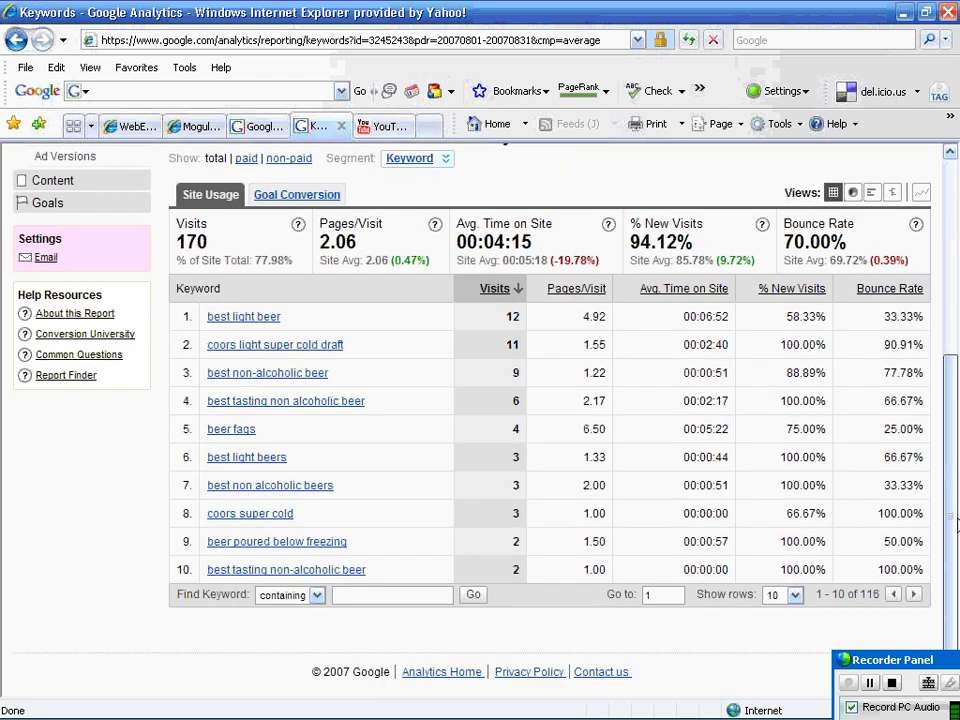
click(795, 596)
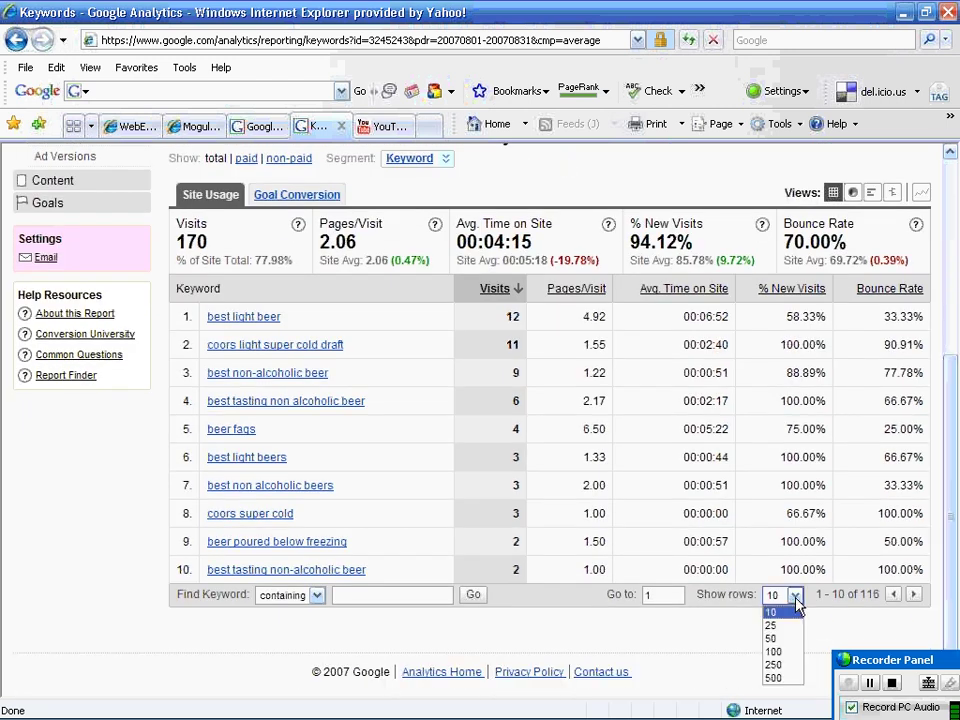
click(785, 665)
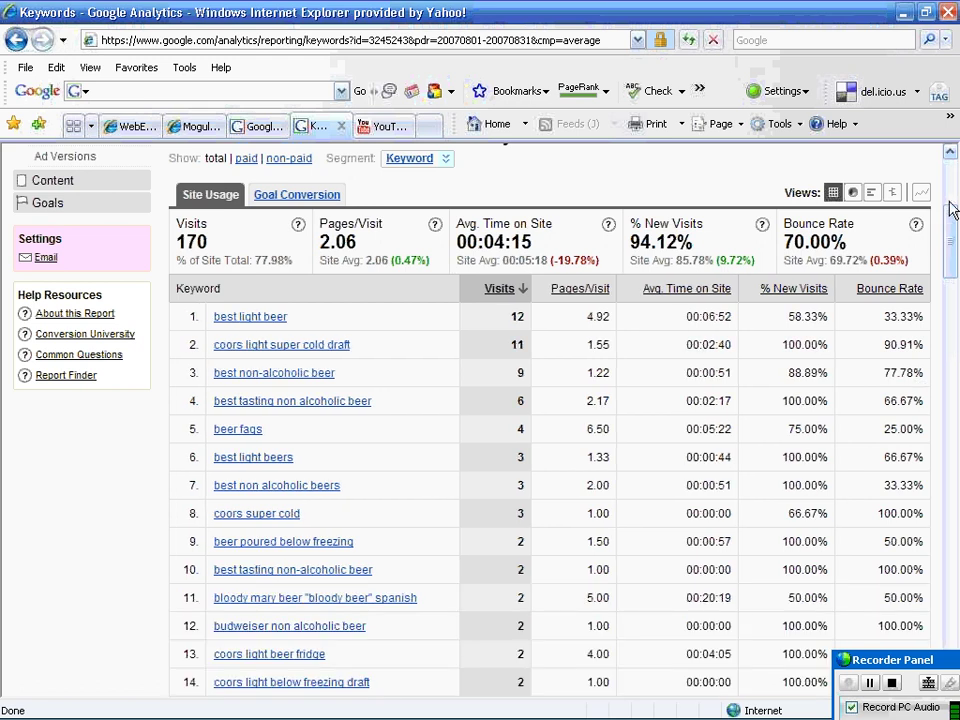
drag(951, 236, 951, 244)
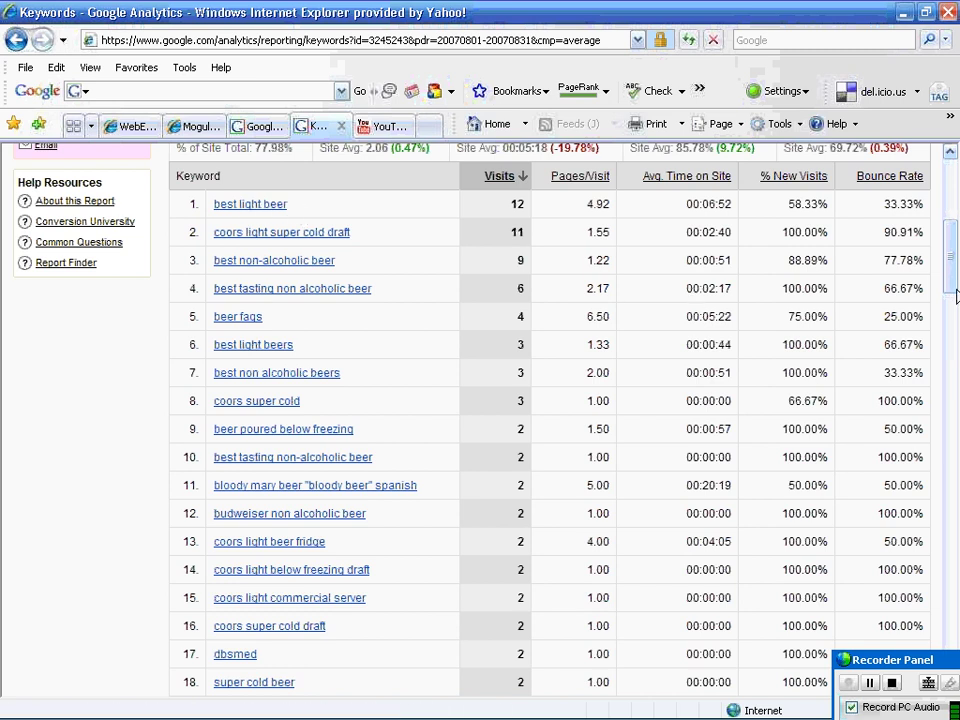
drag(951, 268, 951, 274)
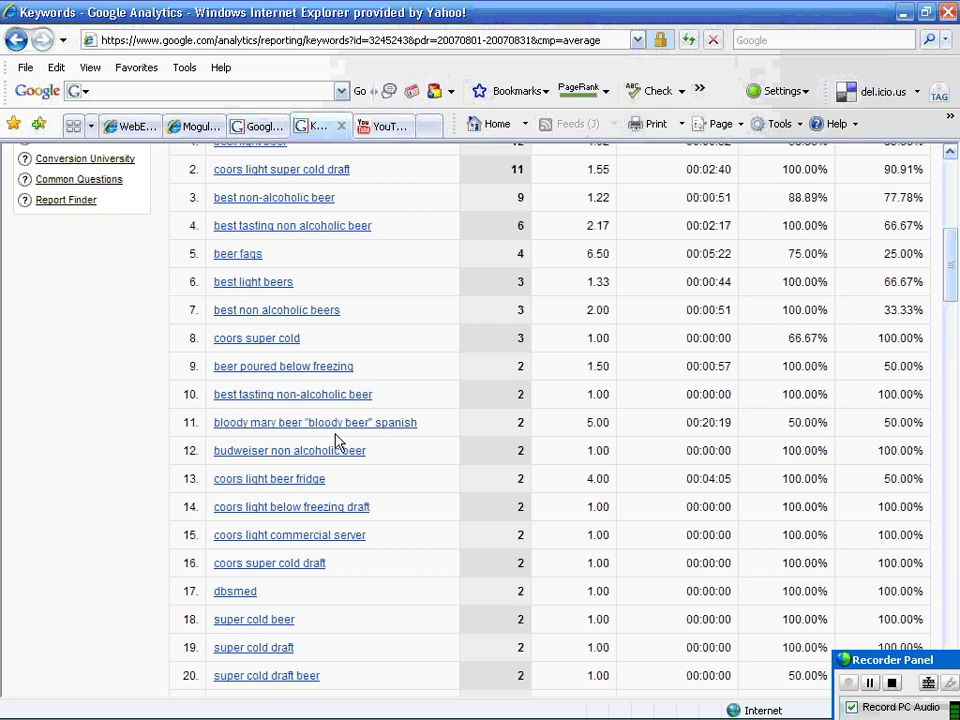
scroll(396, 445, down, 1)
scroll(600, 430, down, 3)
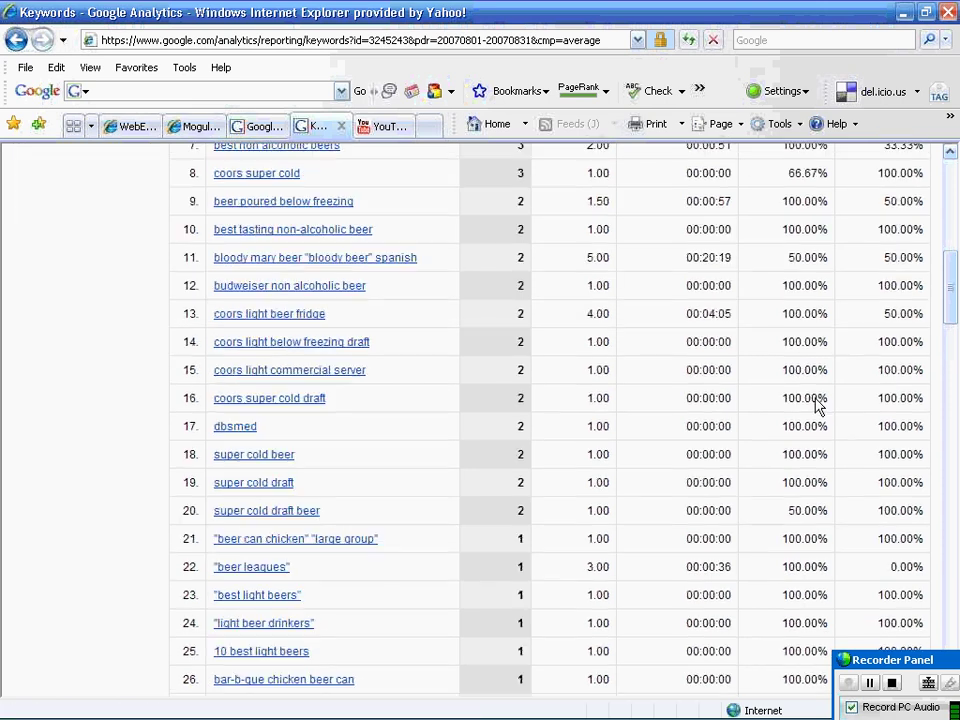
drag(951, 302, 952, 208)
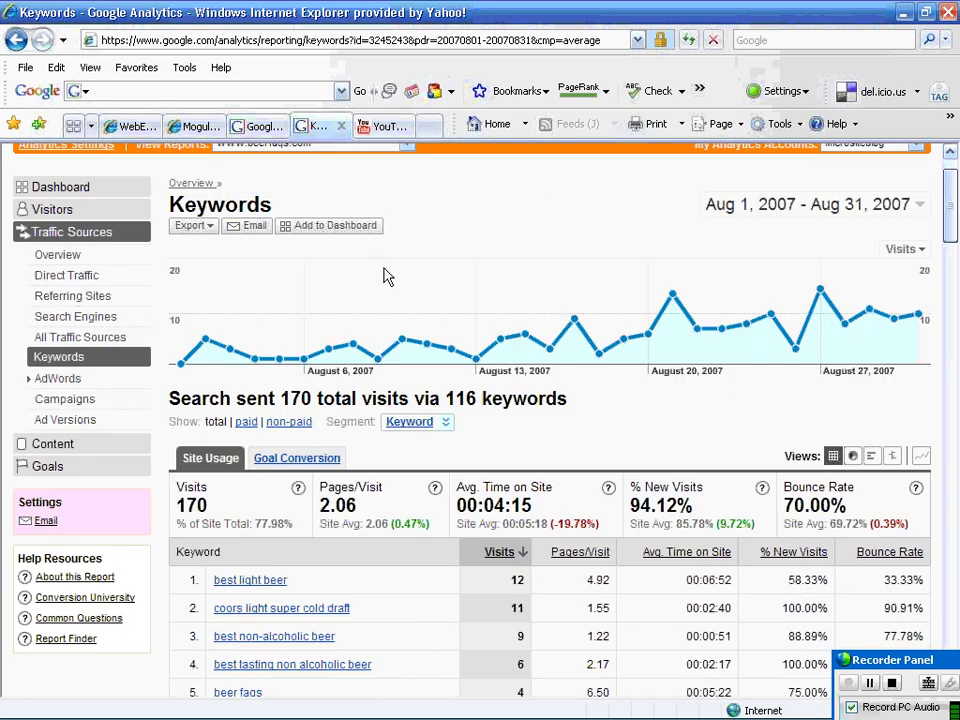
Open the Referring Sites report under All Traffic Sources: 31 visits, ireporter.tv 12, digg.com 9.
click(86, 343)
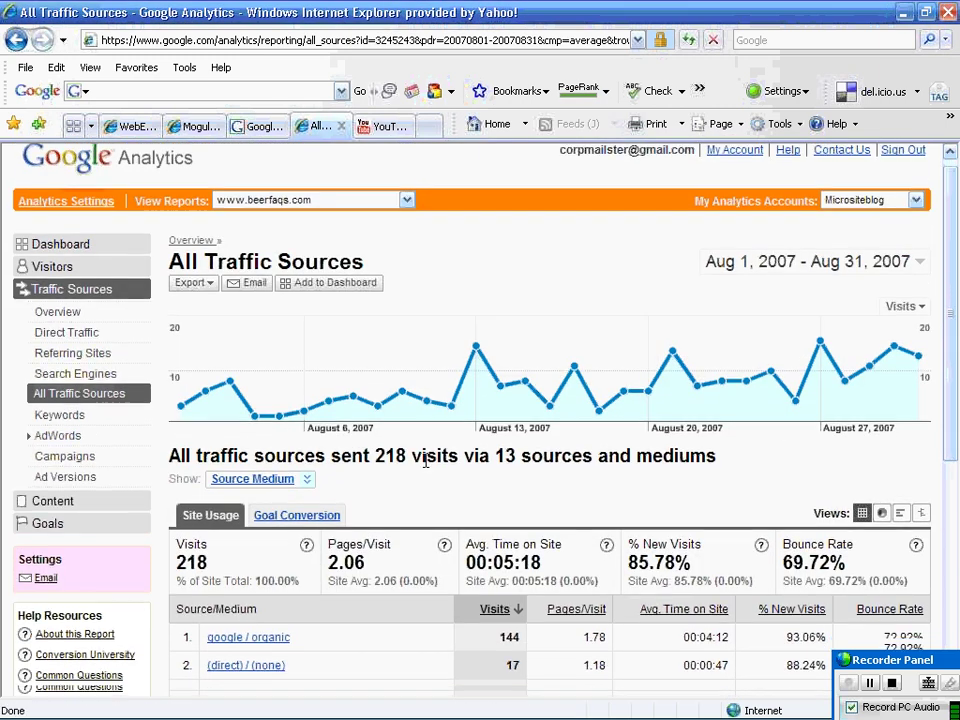
scroll(425, 460, down, 5)
scroll(428, 470, up, 4)
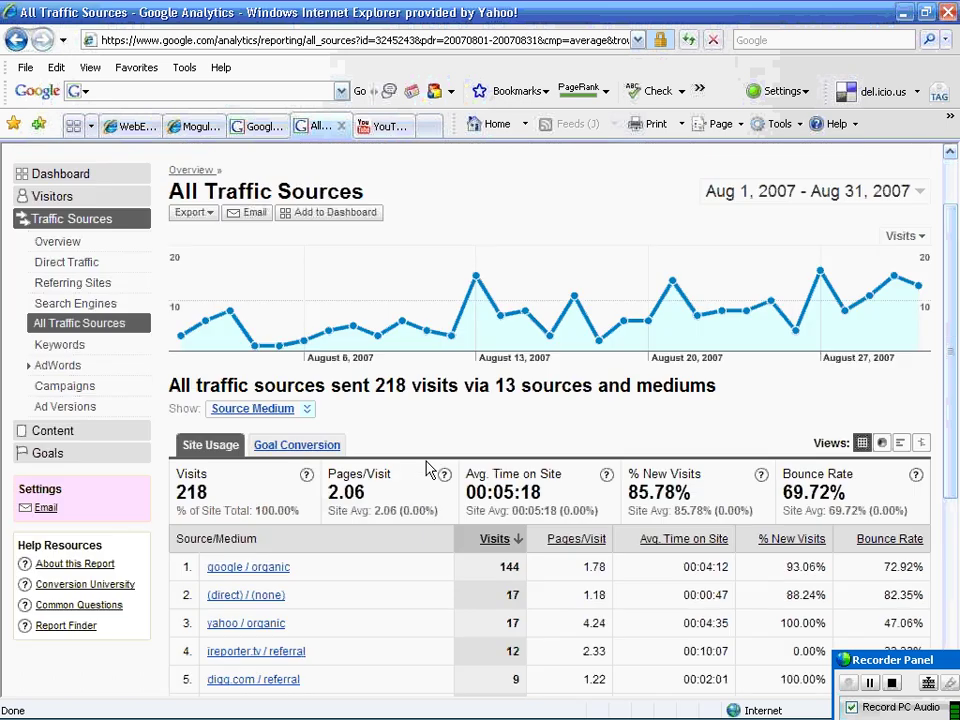
click(93, 287)
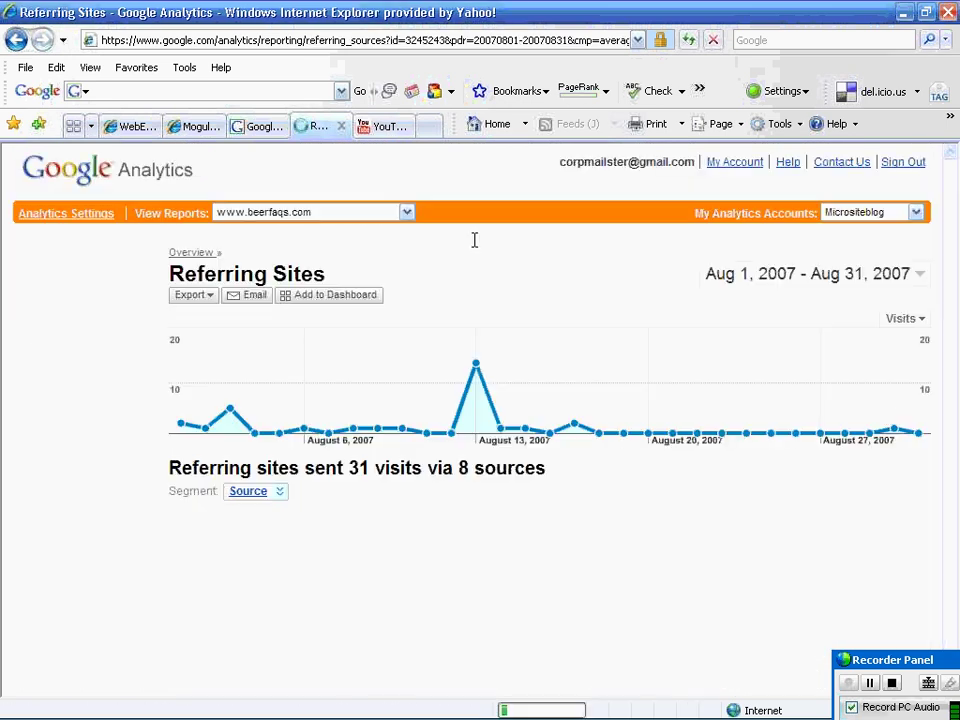
mouse_move(893, 425)
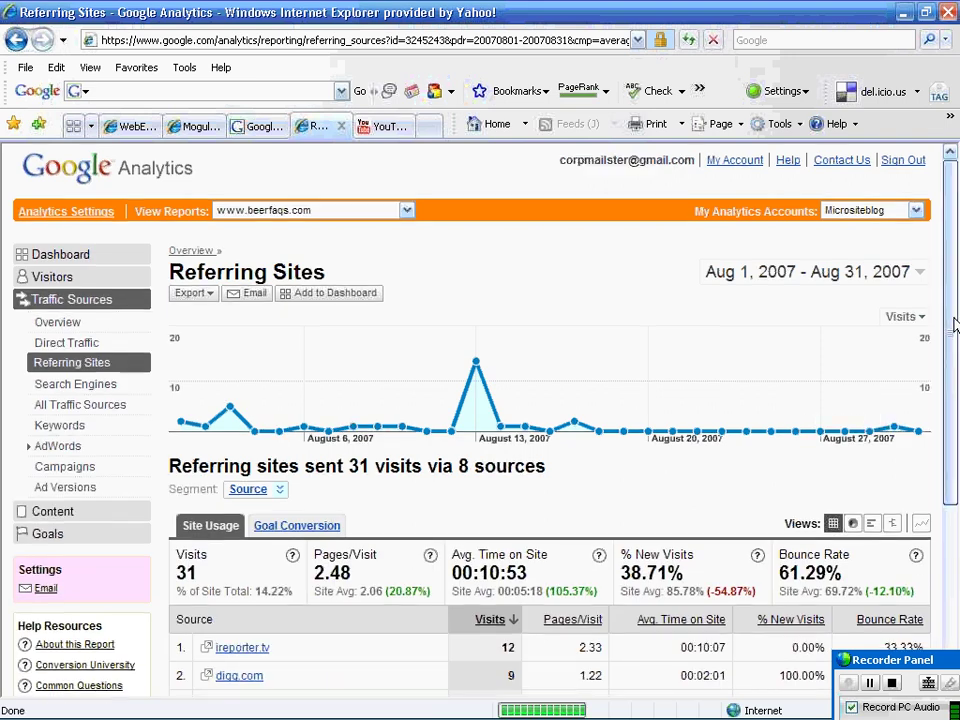
drag(954, 321, 957, 440)
drag(957, 488, 957, 535)
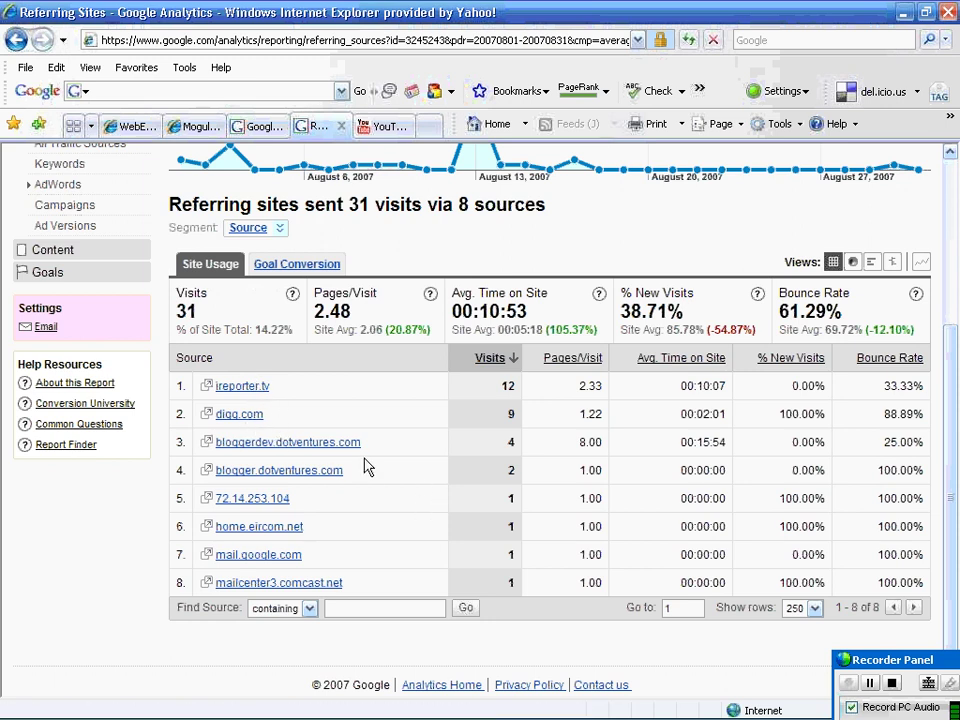
scroll(364, 465, up, 2)
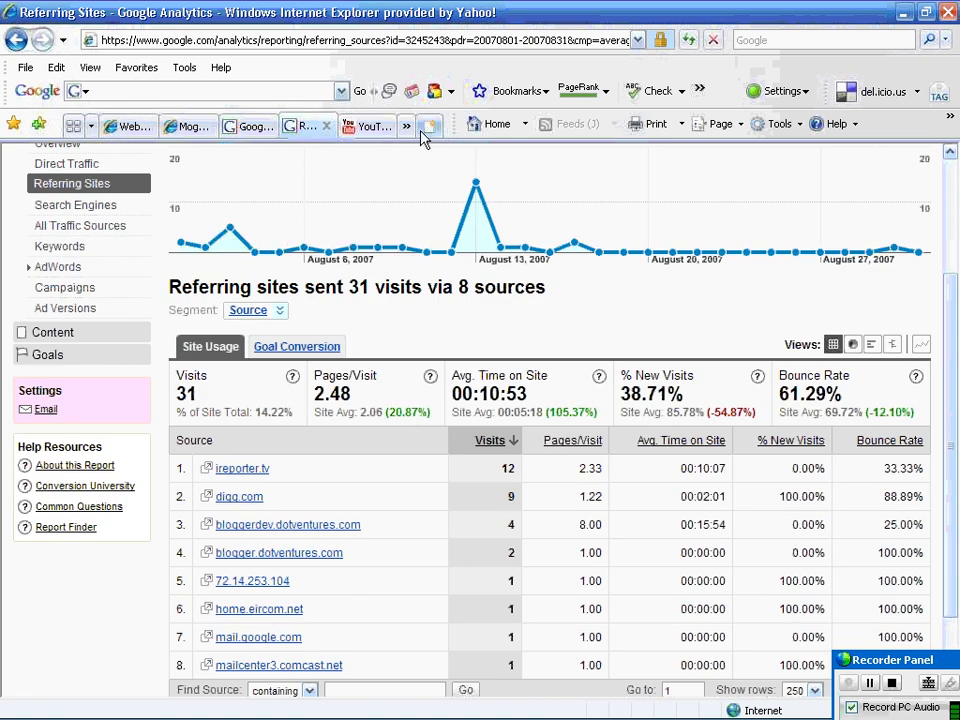
click(422, 132)
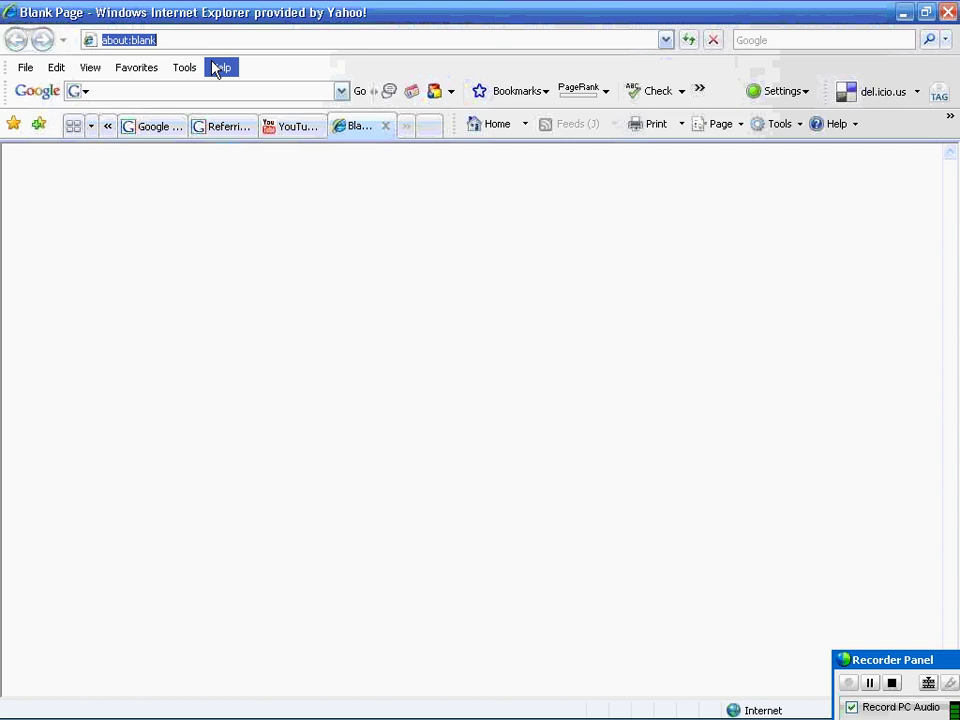
text(bee)
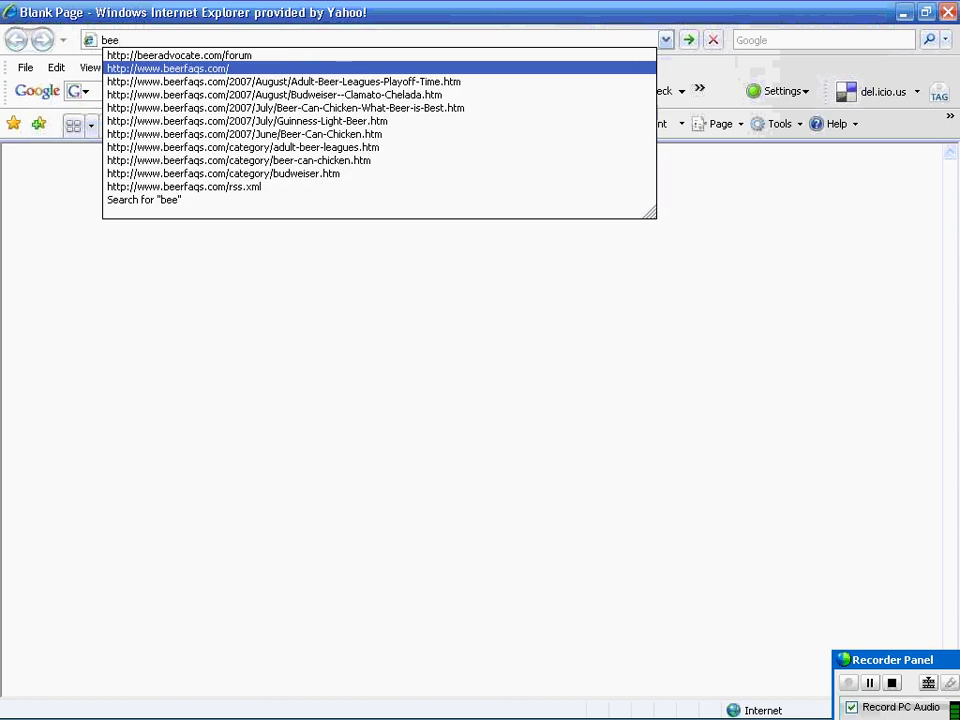
click(261, 70)
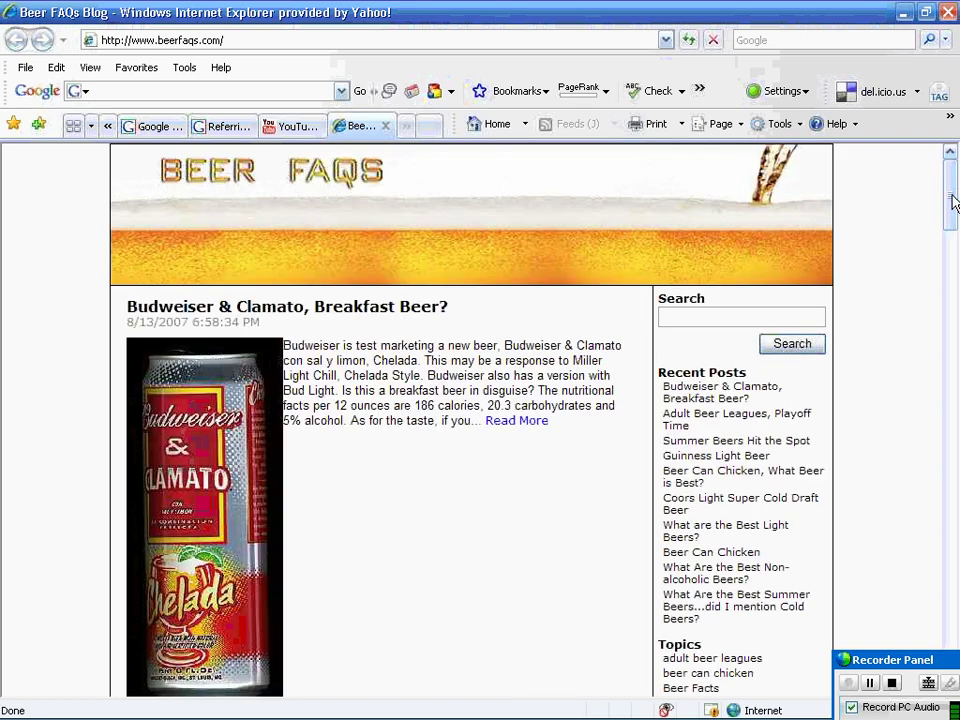
Open the full 'Budweiser & Clamato, Breakfast Beer?' post, which shows 0 diggs.
drag(953, 204, 953, 225)
scroll(953, 225, down, 3)
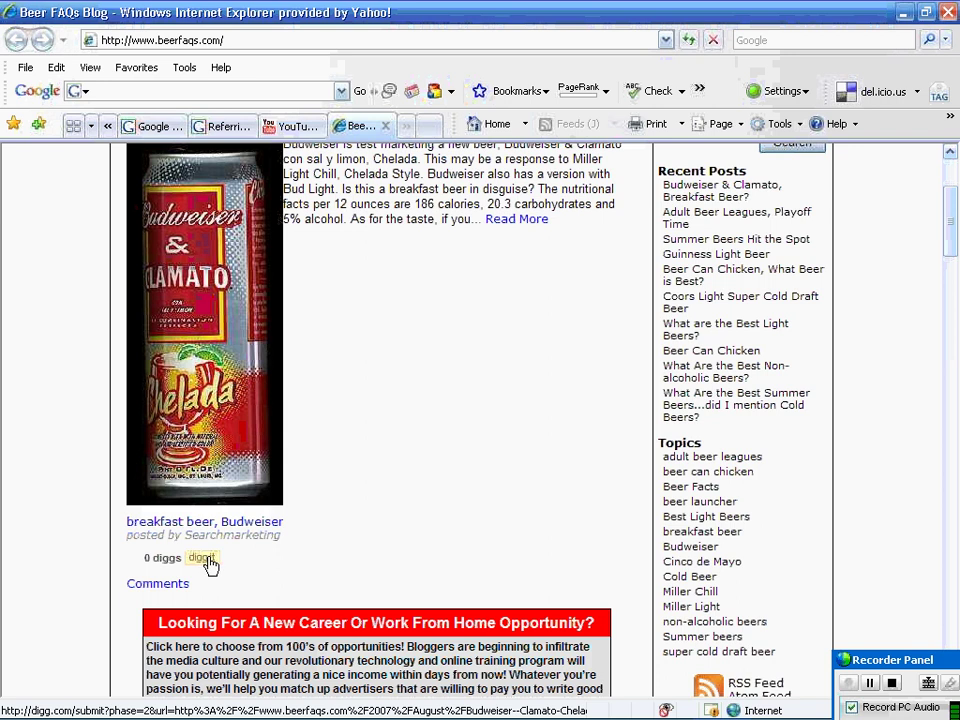
click(516, 221)
scroll(497, 440, down, 2)
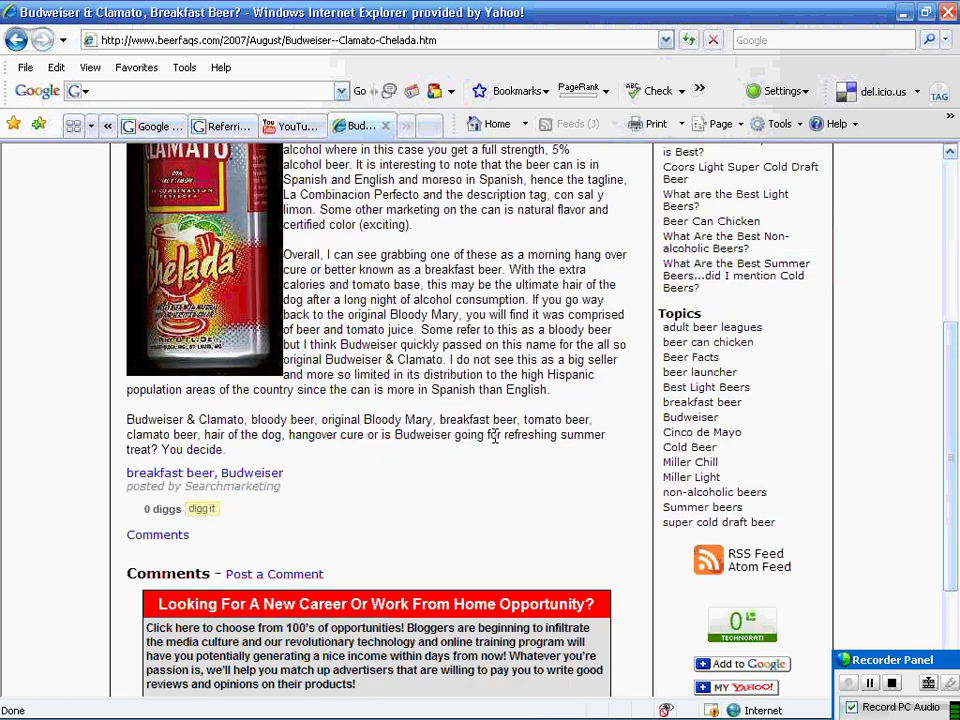
scroll(493, 437, up, 2)
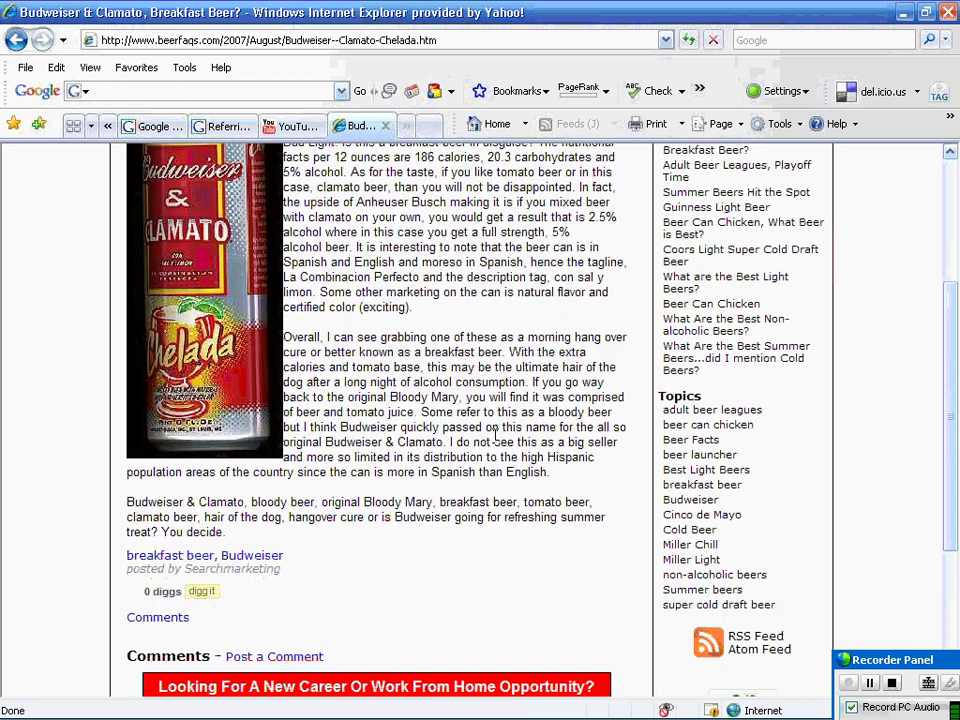
Start a Digg submission for the Budweiser & Clamato post and review the prefilled form.
click(203, 592)
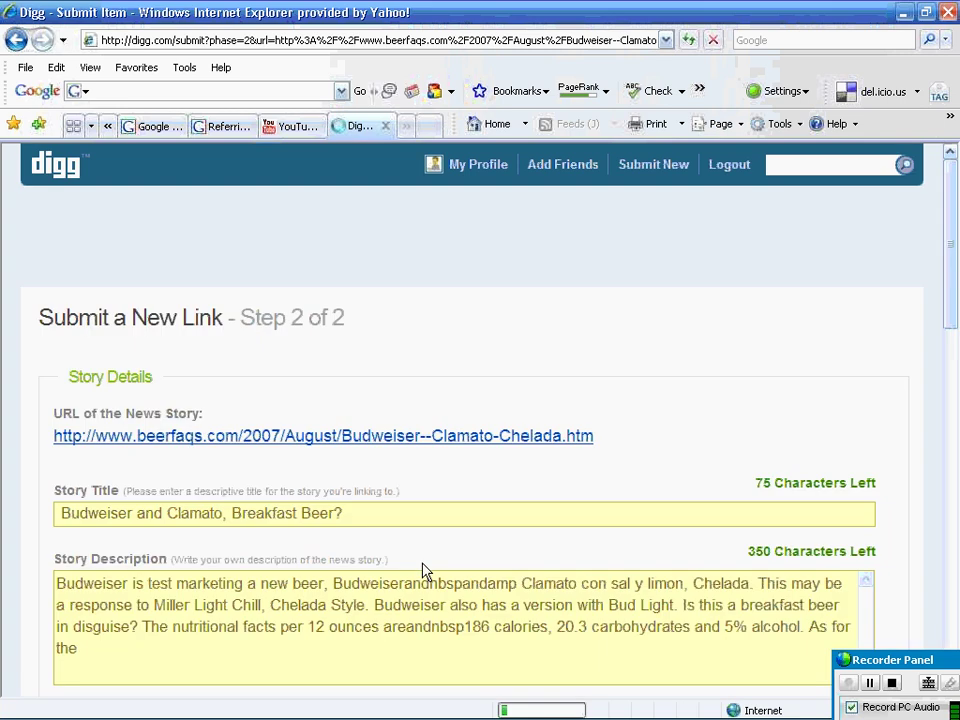
drag(955, 216, 955, 250)
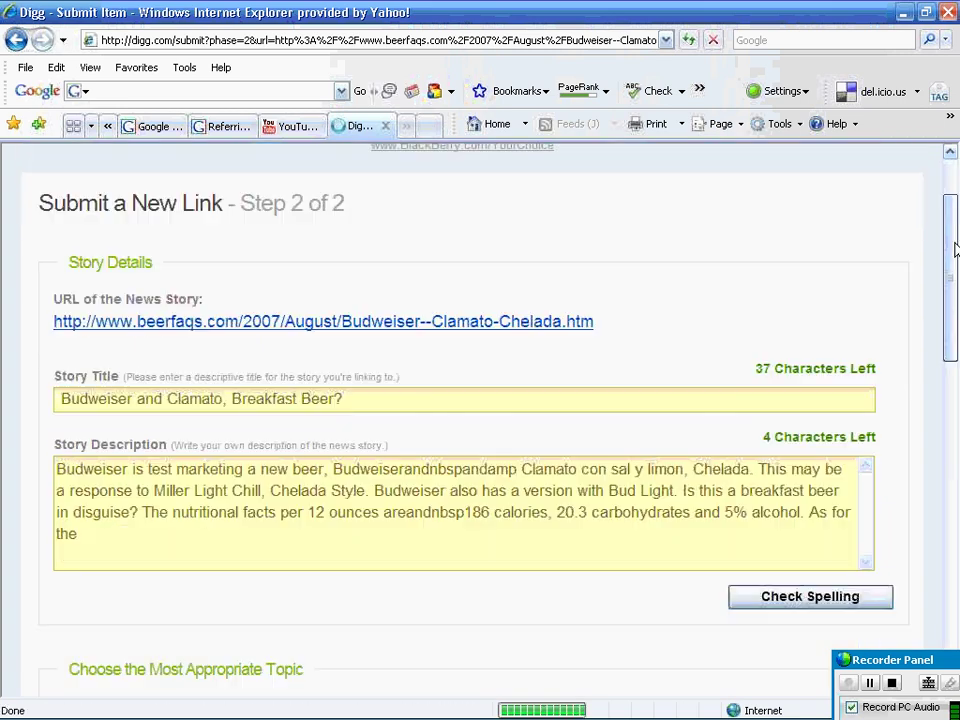
scroll(955, 245, down, 3)
scroll(956, 230, up, 2)
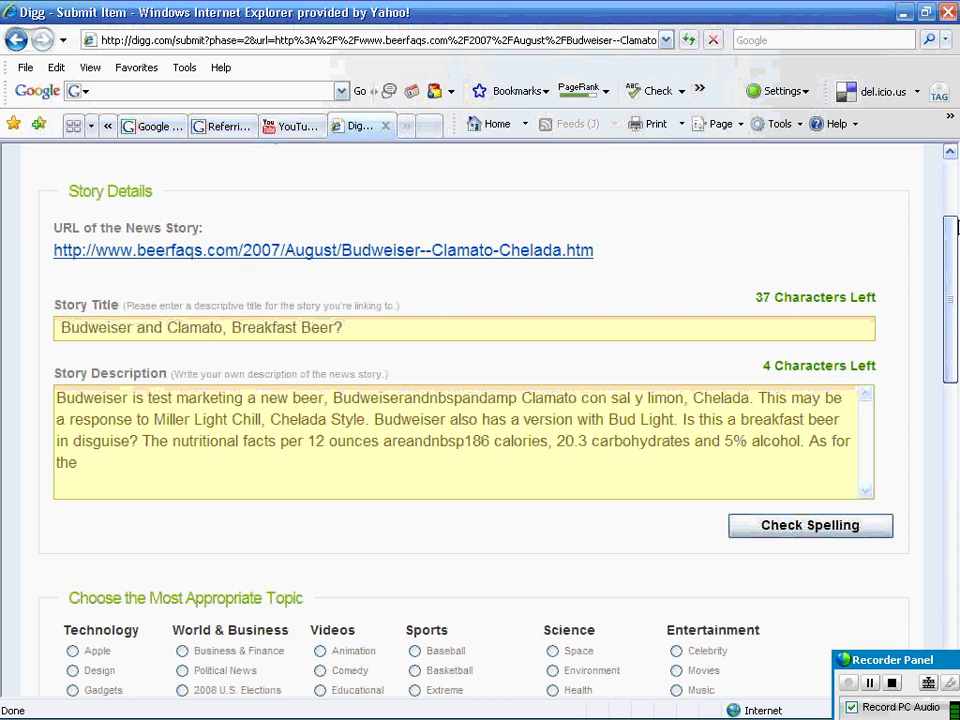
scroll(955, 226, up, 3)
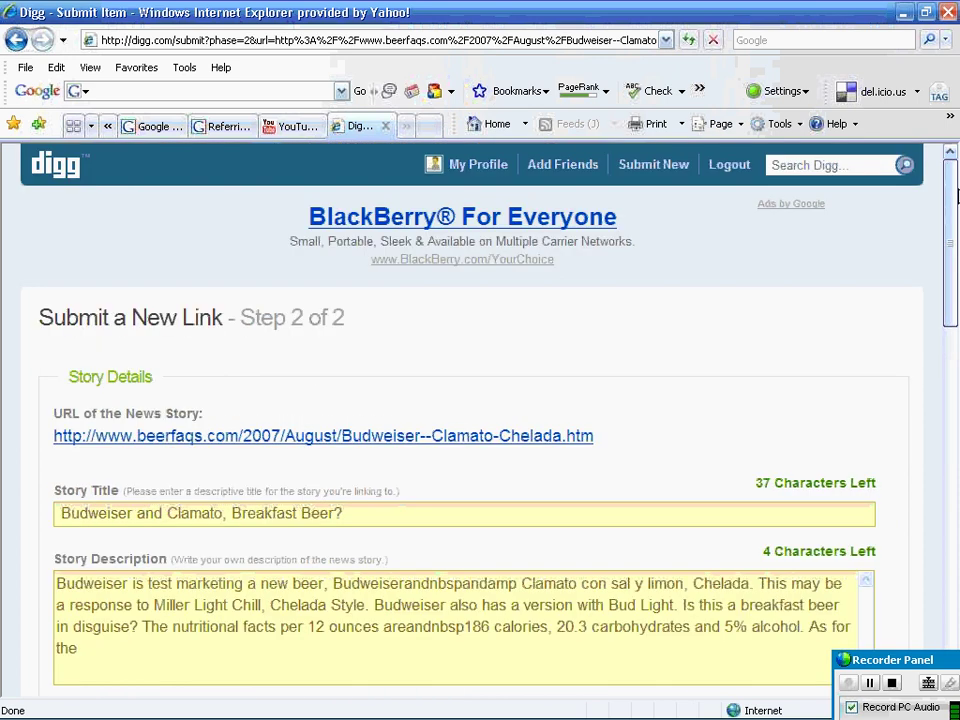
scroll(952, 235, down, 2)
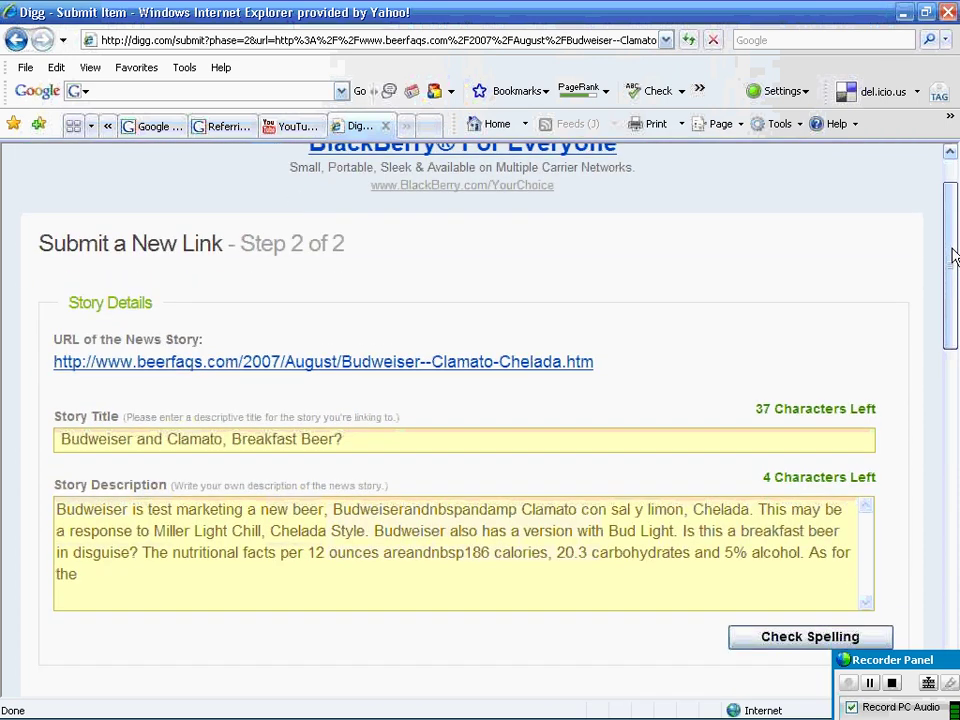
scroll(954, 265, down, 3)
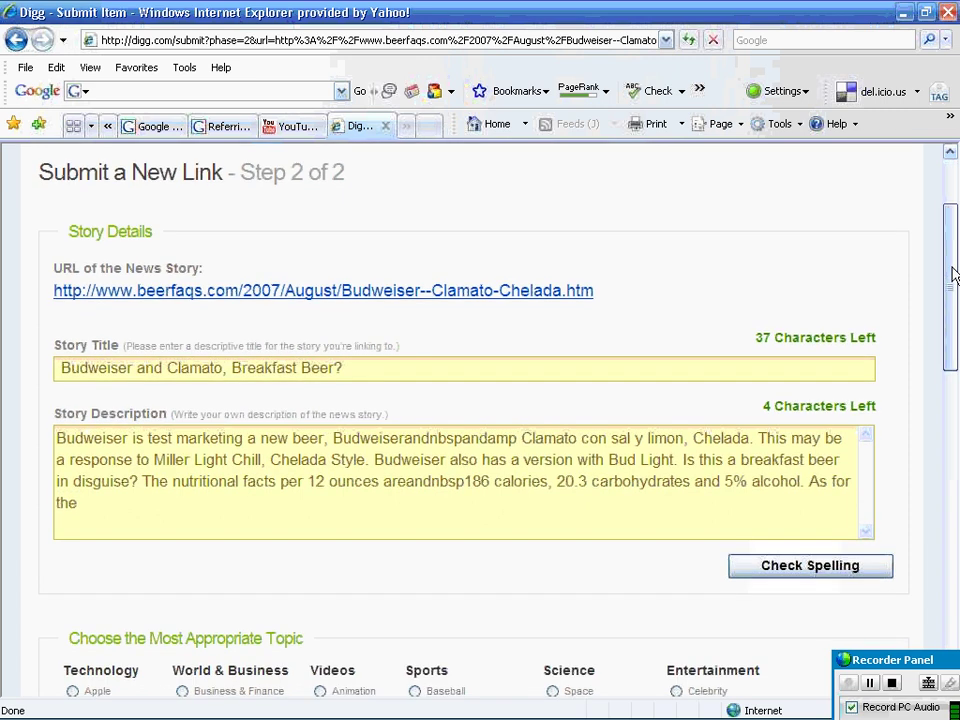
mouse_move(954, 272)
mouse_down()
mouse_move(954, 322)
mouse_move(954, 283)
mouse_move(954, 292)
mouse_up()
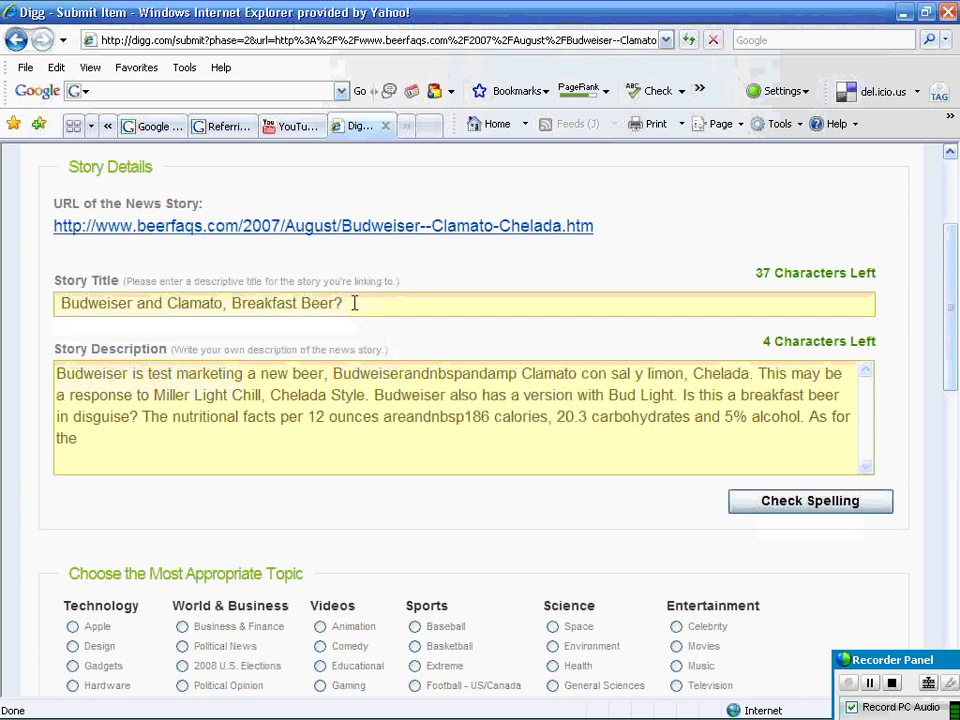
Keep the Story Title 'Budweiser and Clamato, Breakfast Beer?' unchanged and scroll to the topic list.
drag(354, 303, 62, 303)
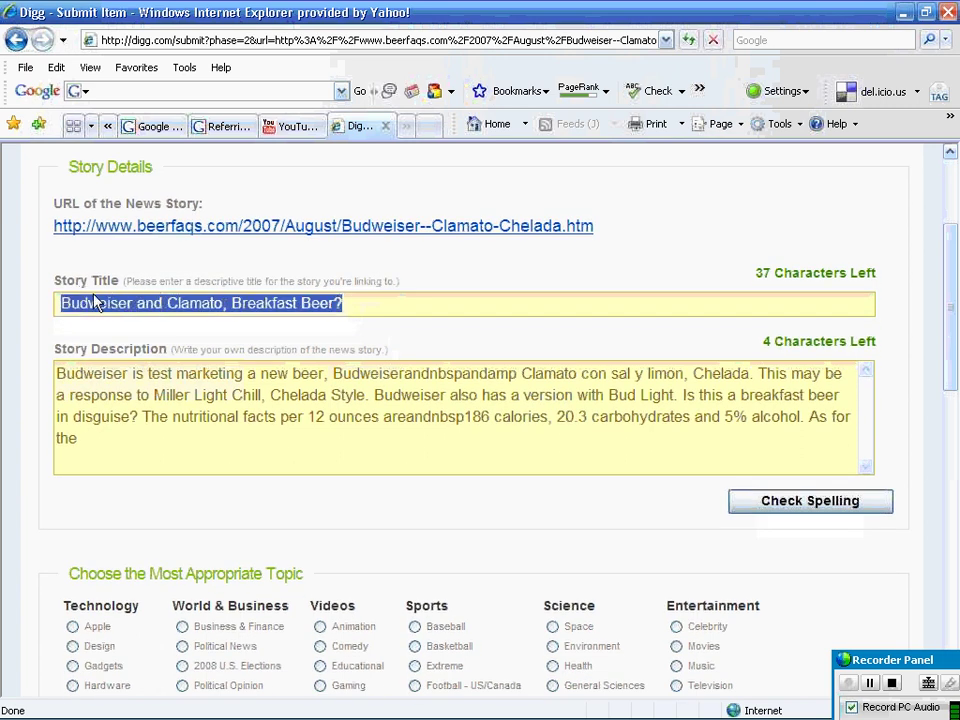
click(384, 303)
drag(337, 303, 62, 303)
click(422, 298)
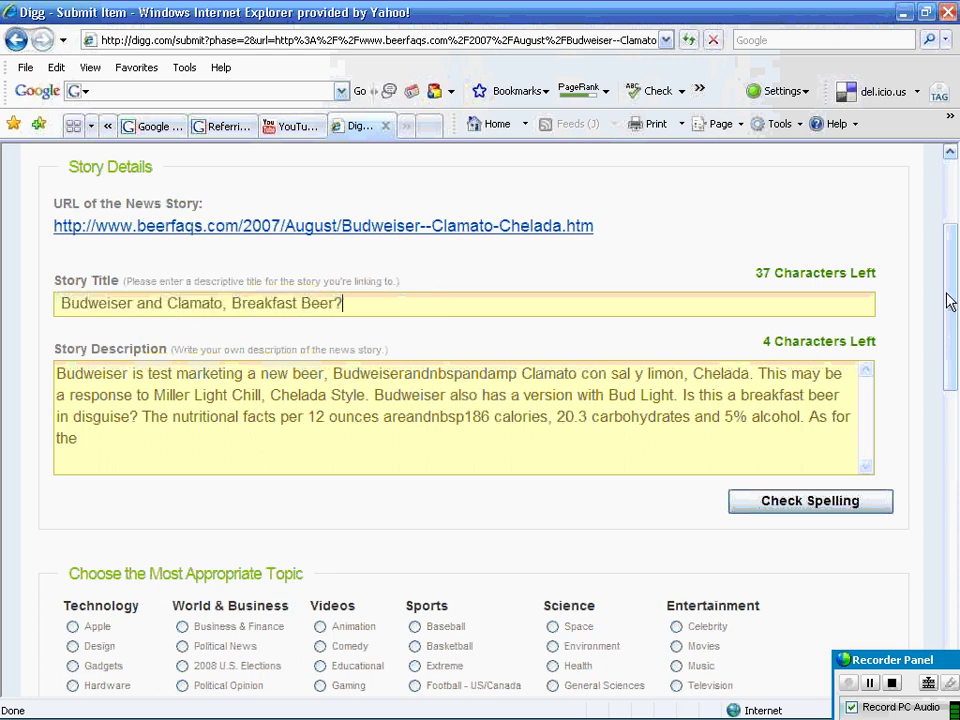
drag(949, 300, 953, 428)
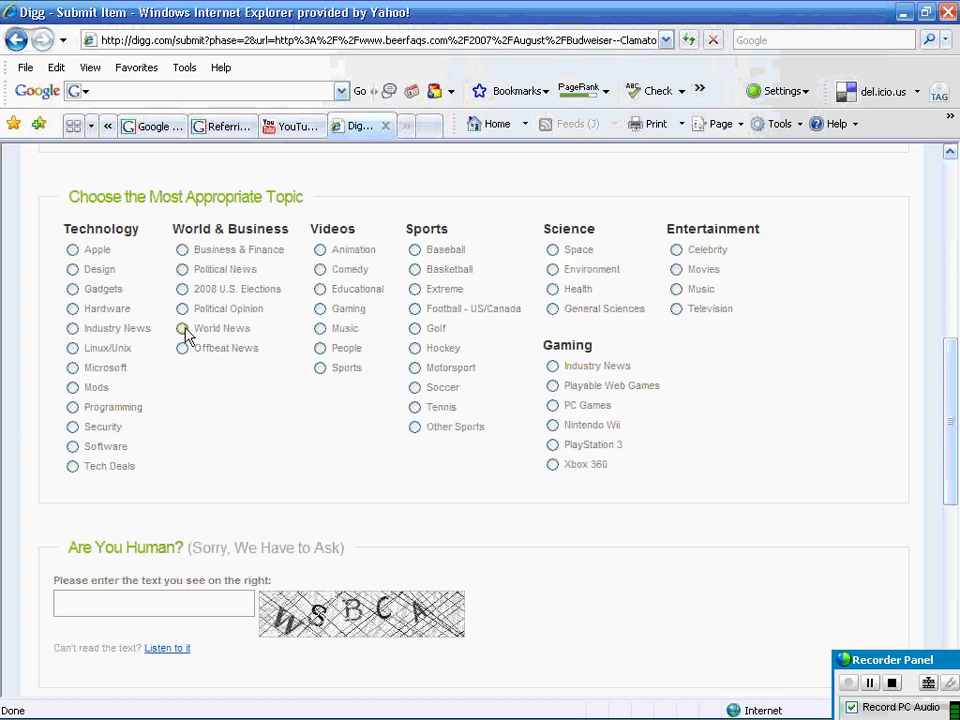
Choose Offbeat News as the topic, enter the verification text, and scroll to the story preview.
click(180, 350)
click(180, 592)
mouse_move(872, 643)
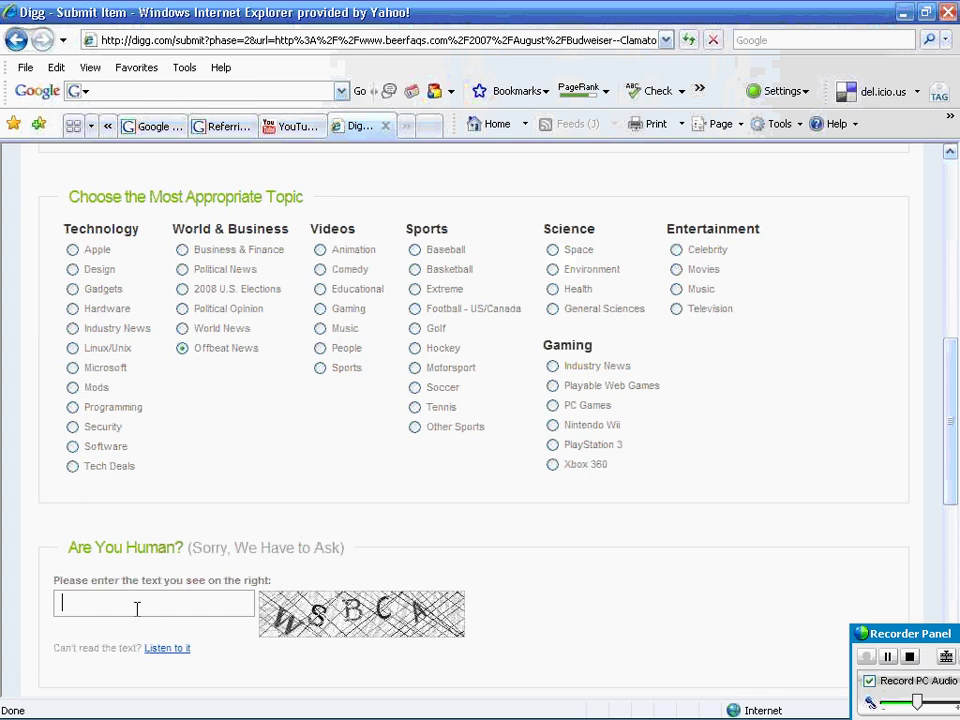
text(wsb)
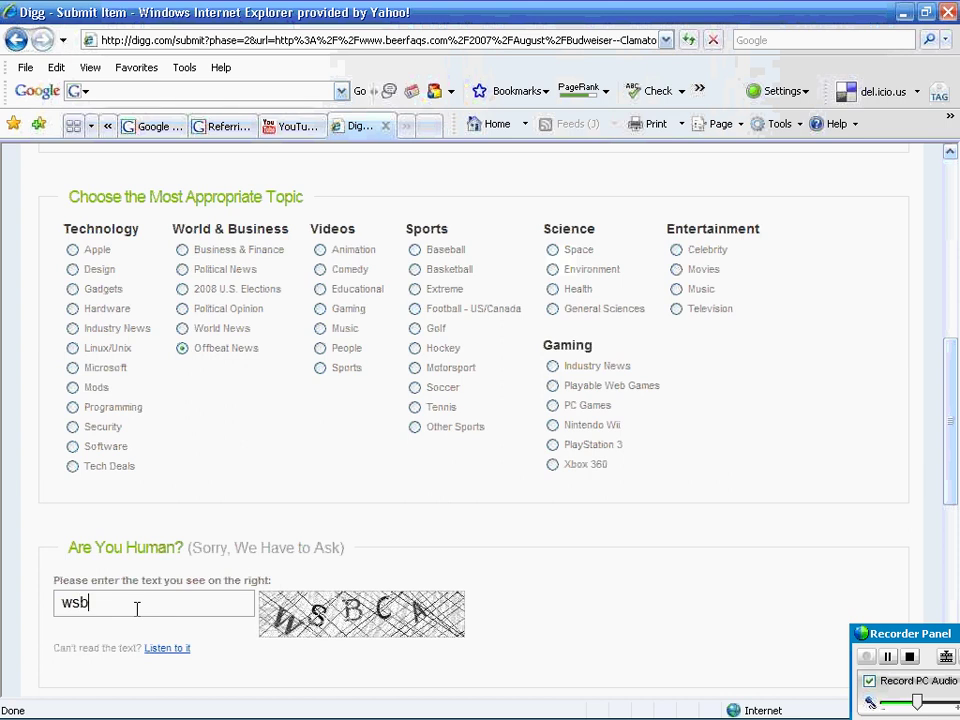
text(ca)
scroll(353, 488, down, 1)
scroll(353, 488, down, 5)
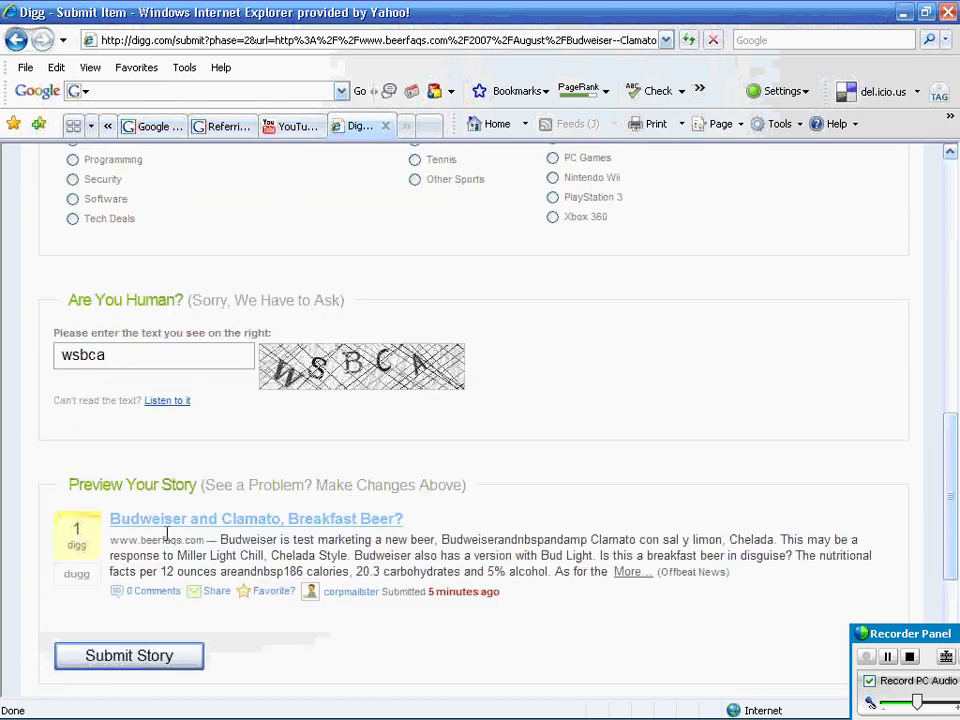
Submit the story, continuing past the possible-duplicates warning, so it posts under Offbeat News with 1 digg.
click(150, 660)
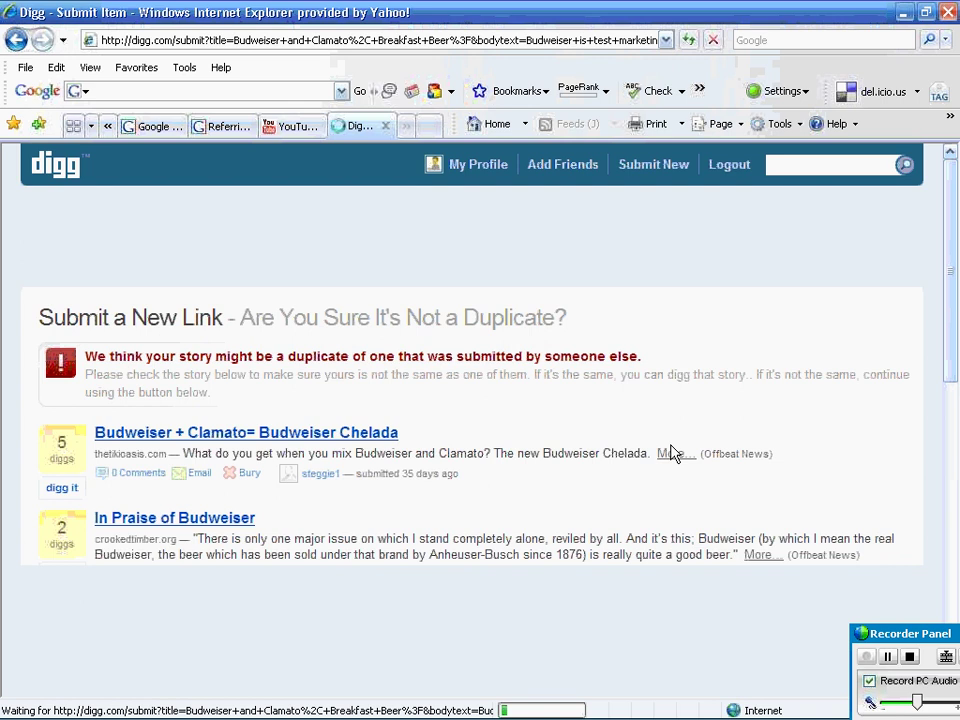
drag(957, 276, 957, 340)
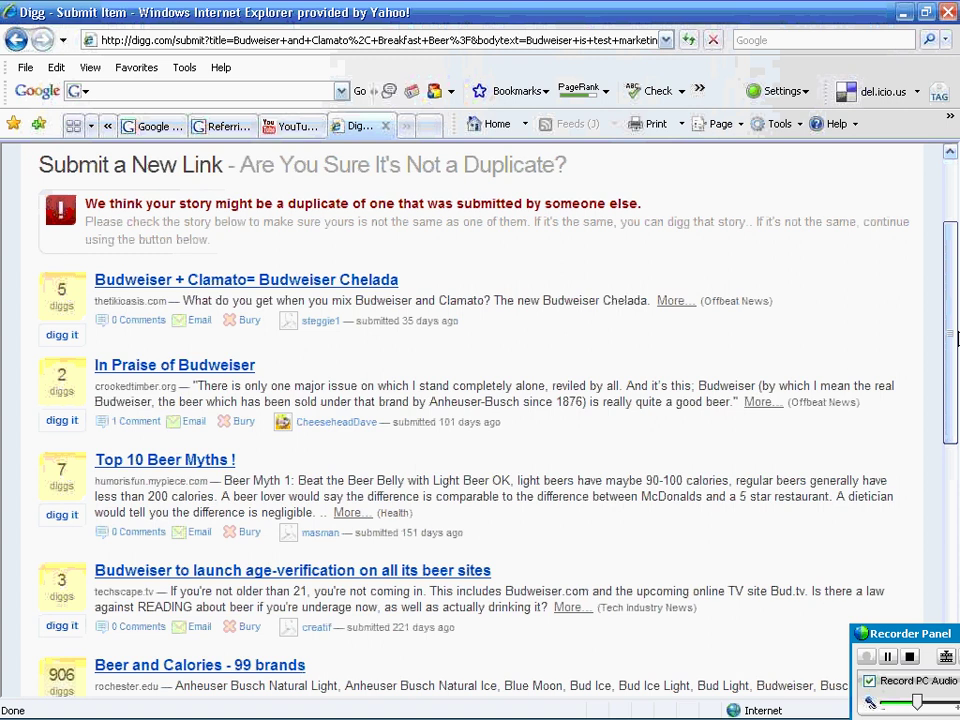
drag(957, 340, 957, 380)
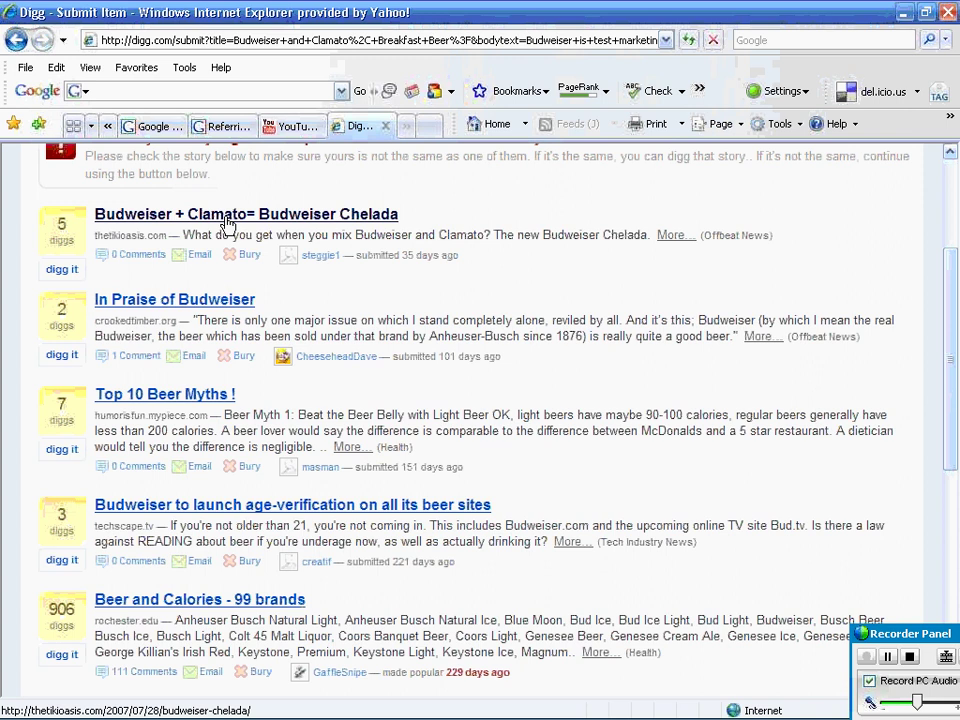
drag(955, 297, 955, 337)
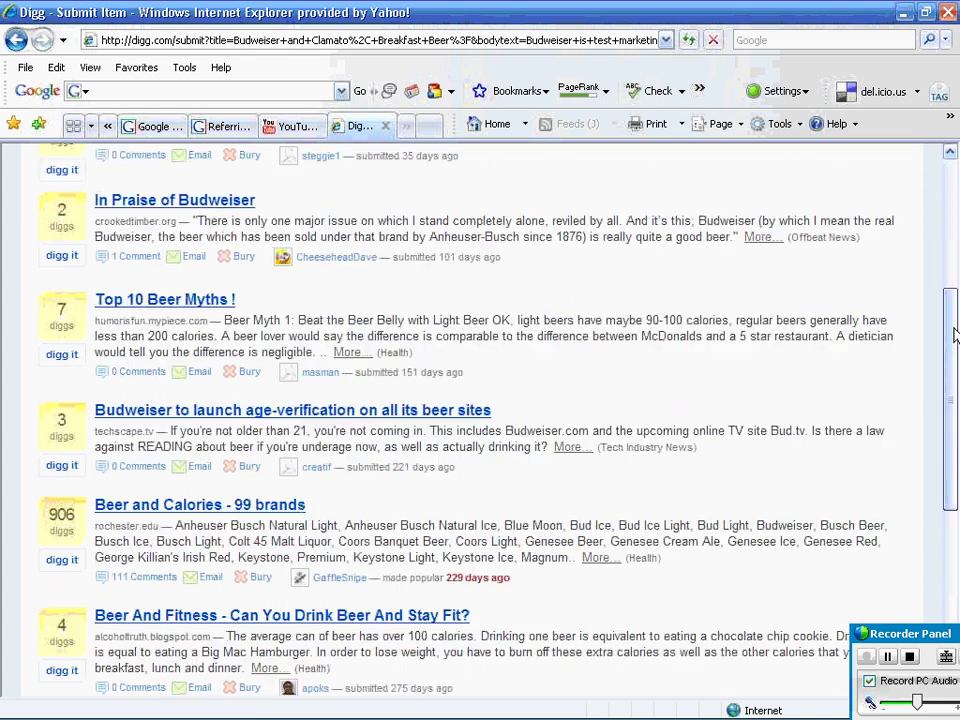
scroll(955, 337, down, 1)
scroll(951, 424, down, 5)
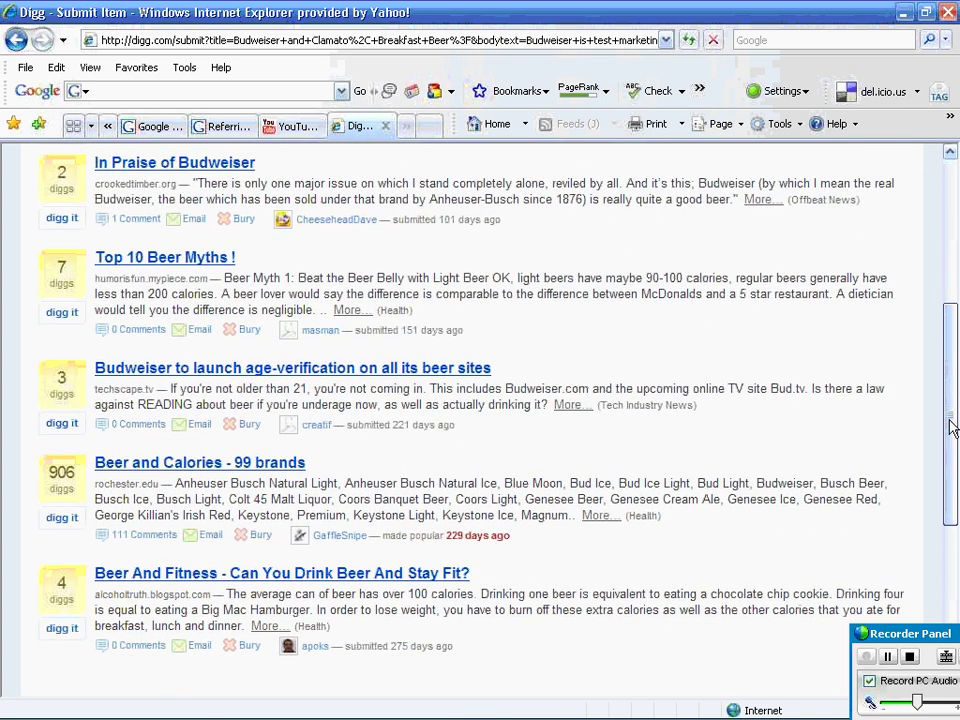
click(145, 520)
click(145, 520)
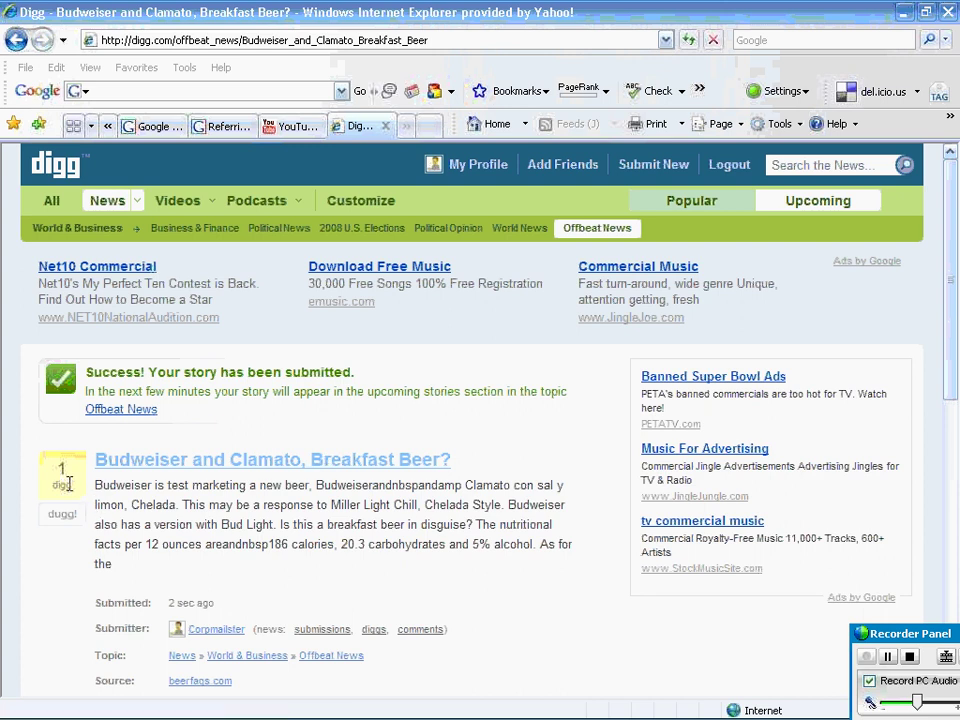
Review the submitted story (1 digg, 0 comments), then enter 'beer' in the address bar.
drag(955, 284, 955, 311)
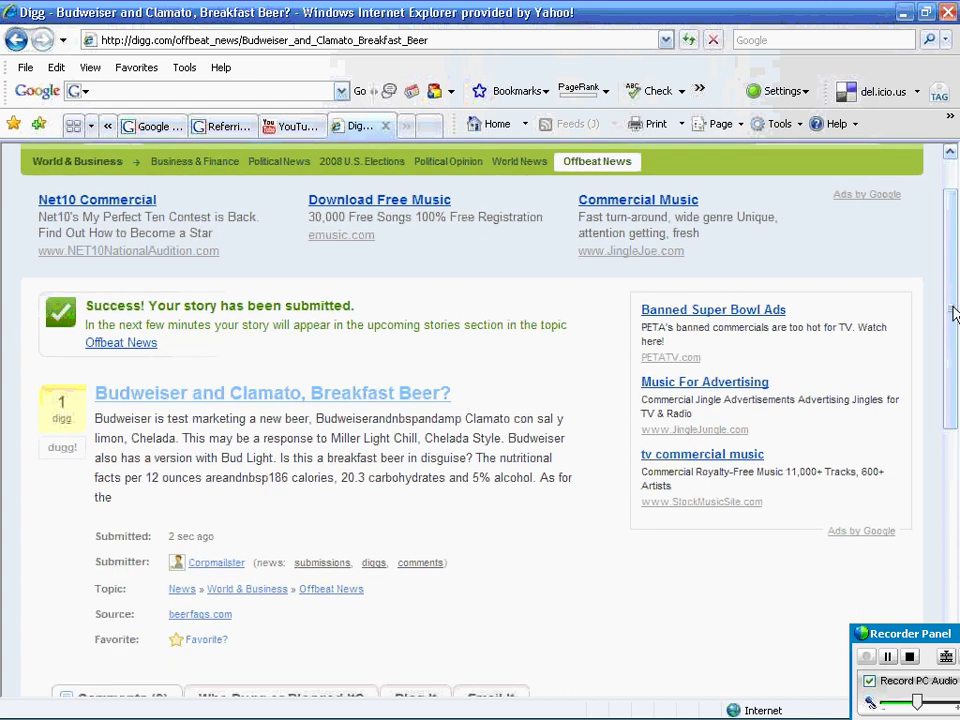
drag(955, 313, 952, 313)
scroll(318, 273, down, 3)
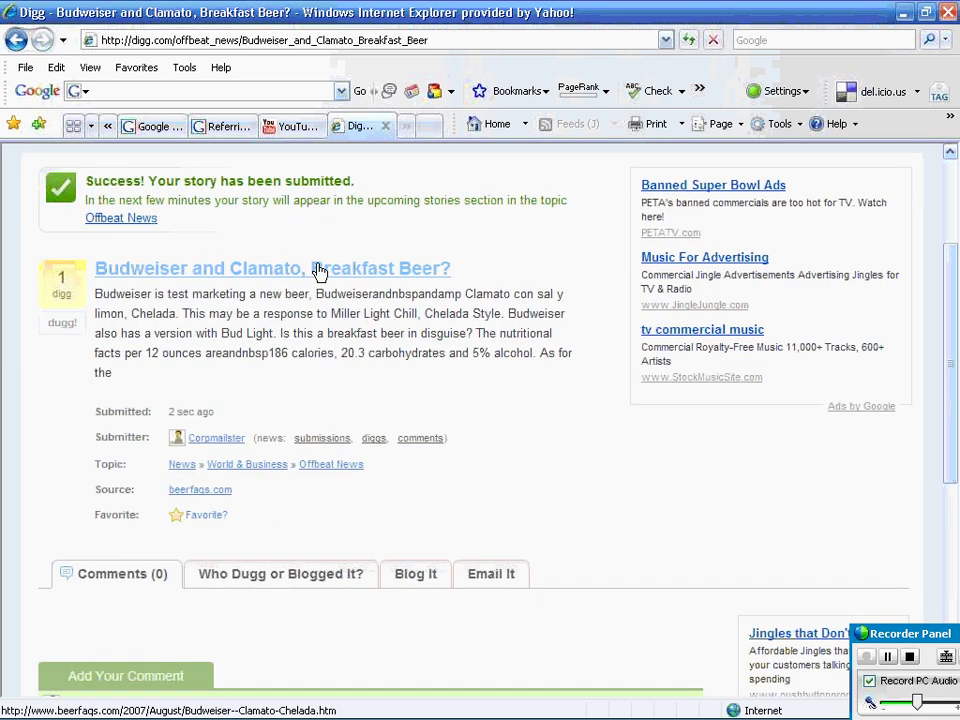
click(323, 42)
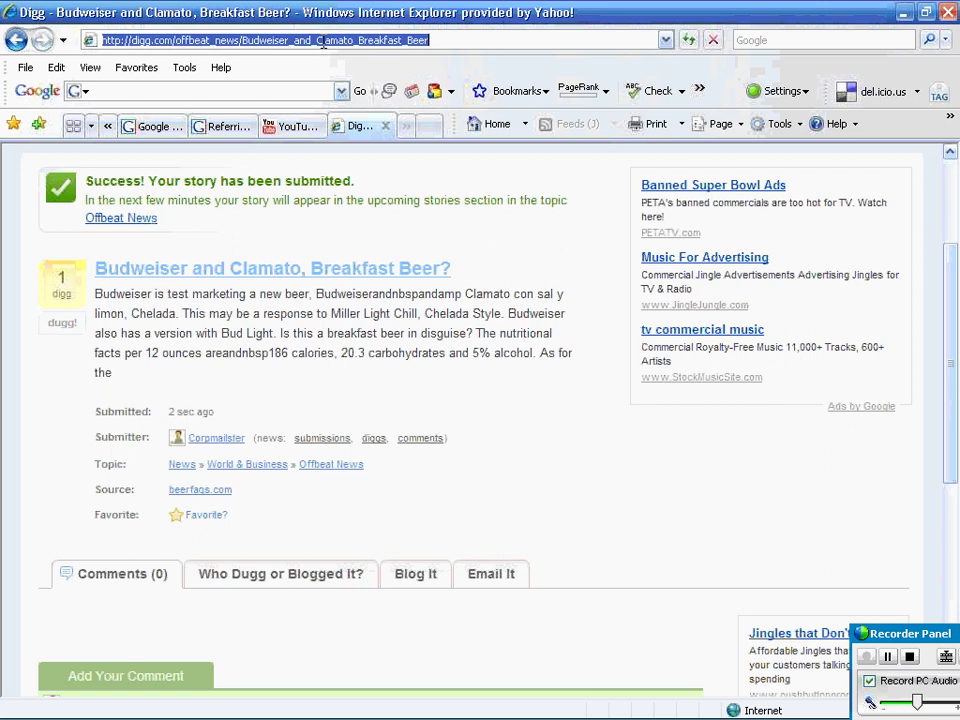
text(beer)
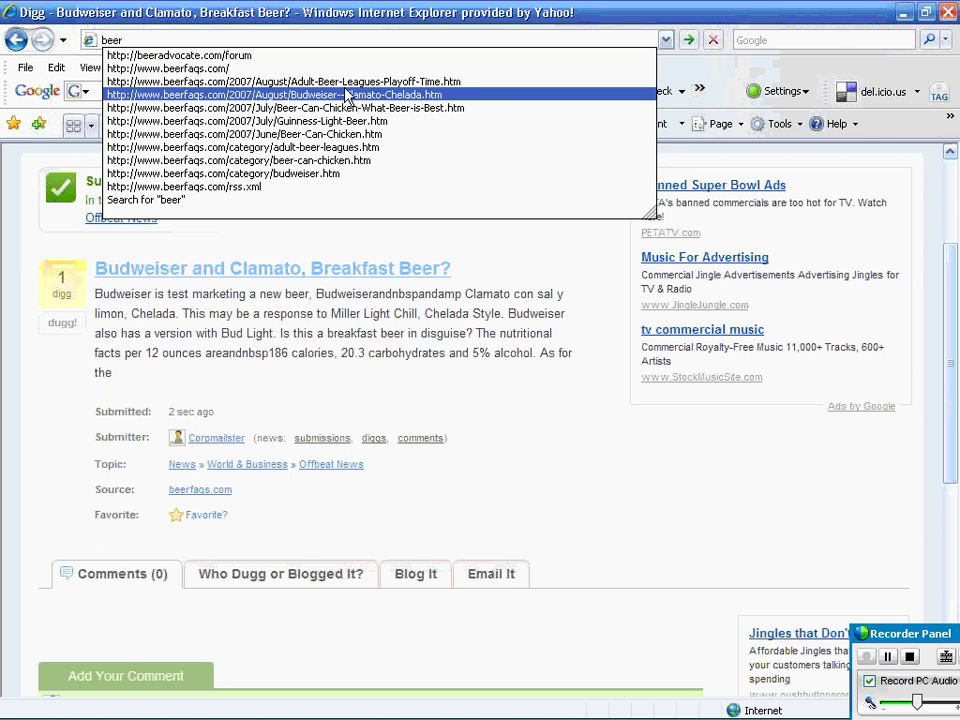
Open the Budweiser--Clamato-Chelada.htm post, confirm it now shows 1 digg, and close it.
click(346, 95)
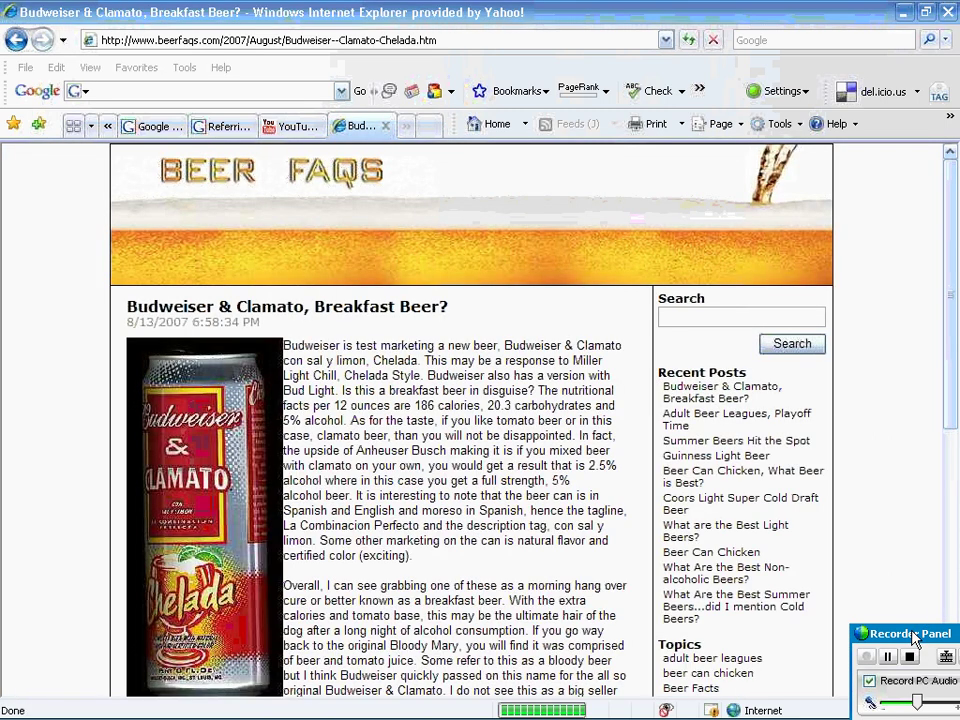
scroll(180, 580, down, 3)
scroll(175, 575, down, 1)
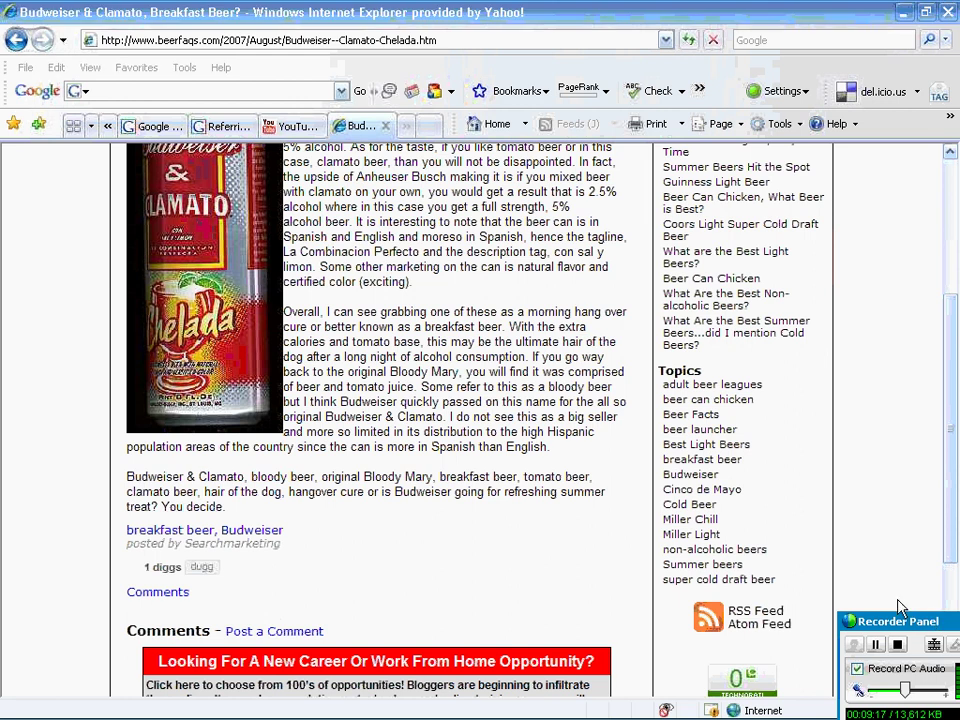
drag(935, 621, 897, 601)
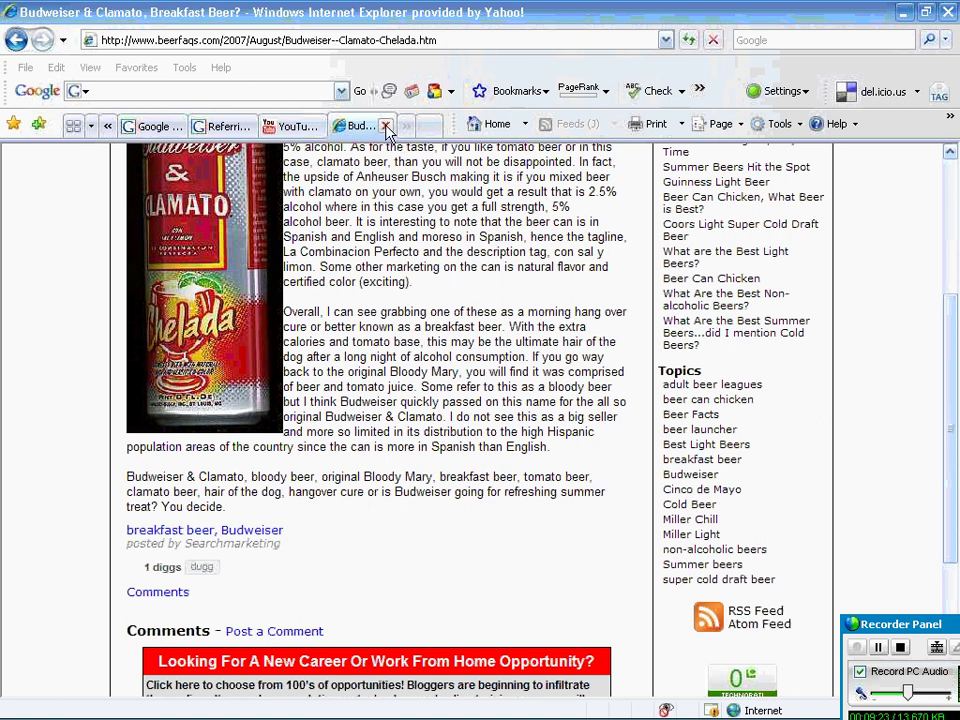
click(386, 126)
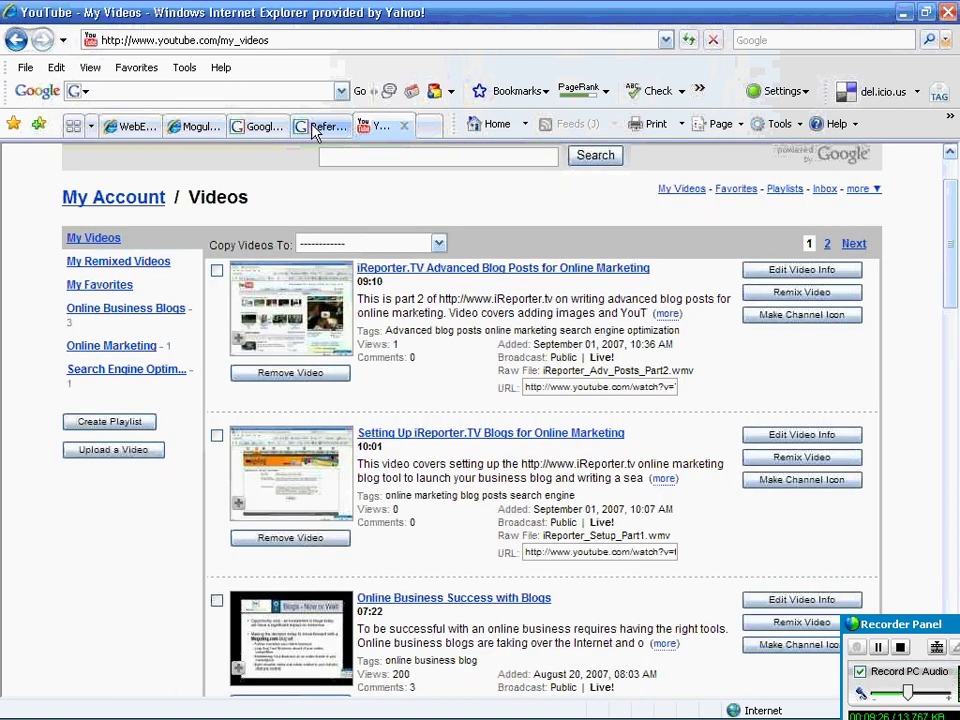
Return to Google Analytics and open the Traffic Sources Overview: 218 August visits, 9 from digg.com.
click(316, 127)
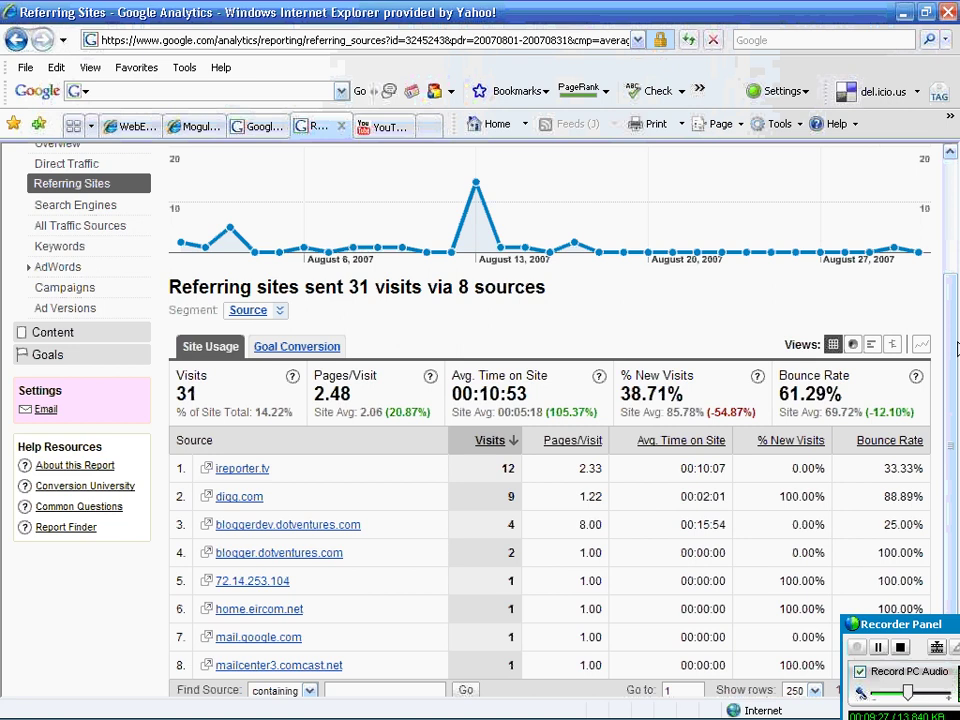
drag(957, 347, 957, 316)
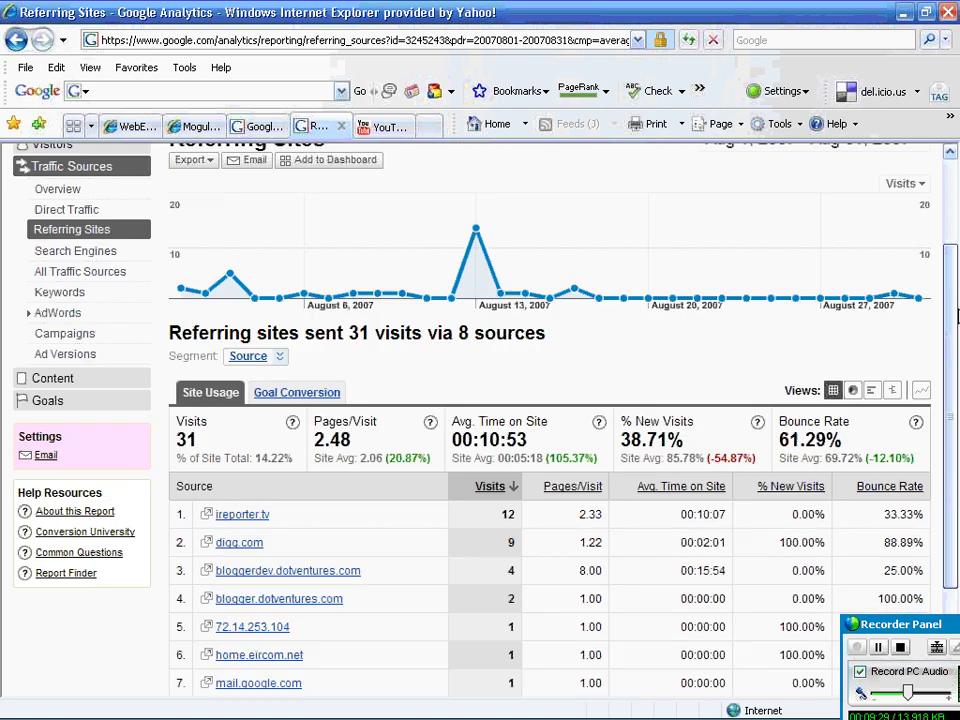
scroll(5, 258, up, 2)
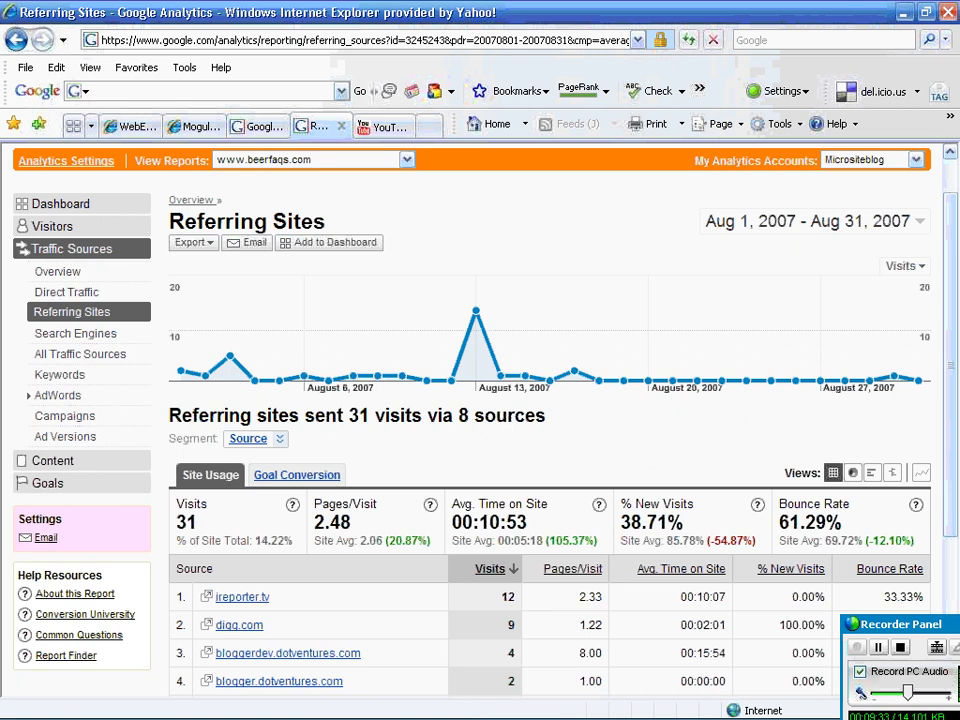
click(60, 276)
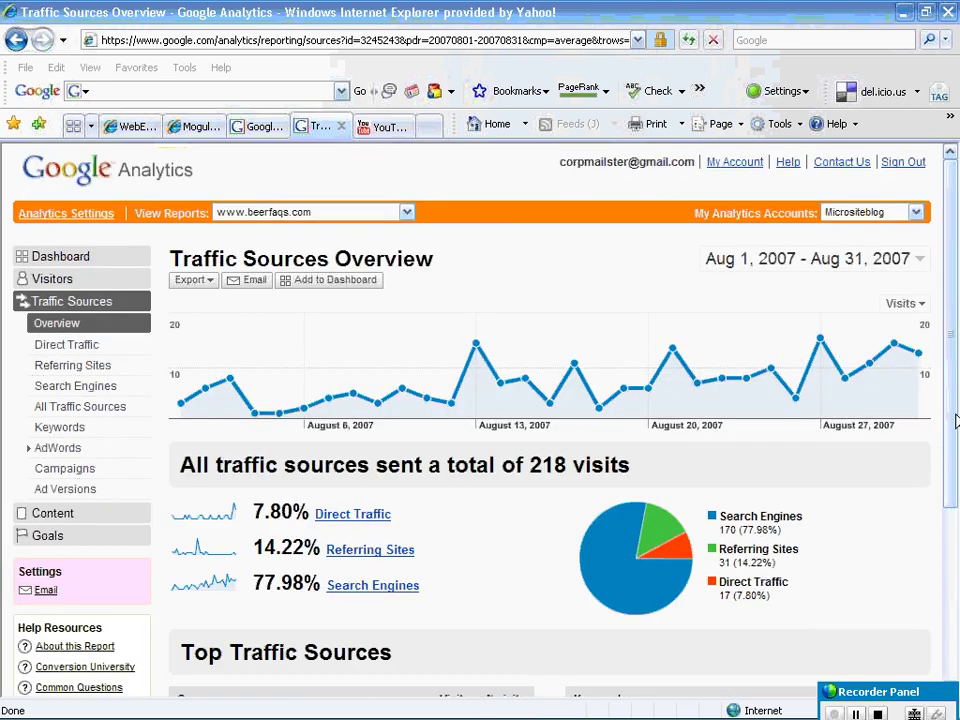
drag(955, 422, 949, 510)
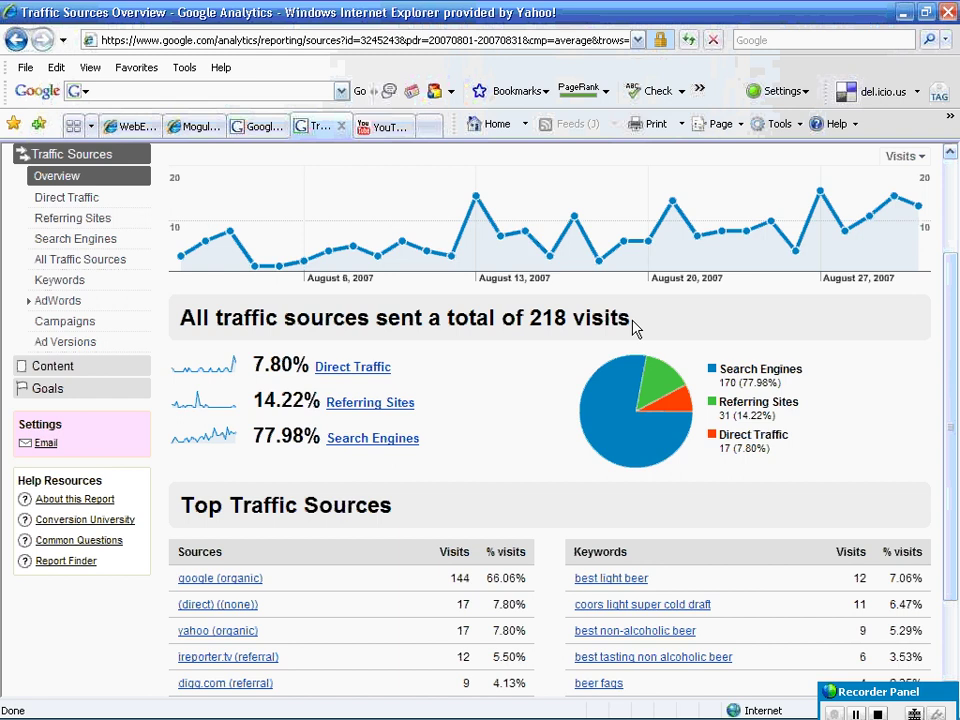
drag(633, 327, 551, 318)
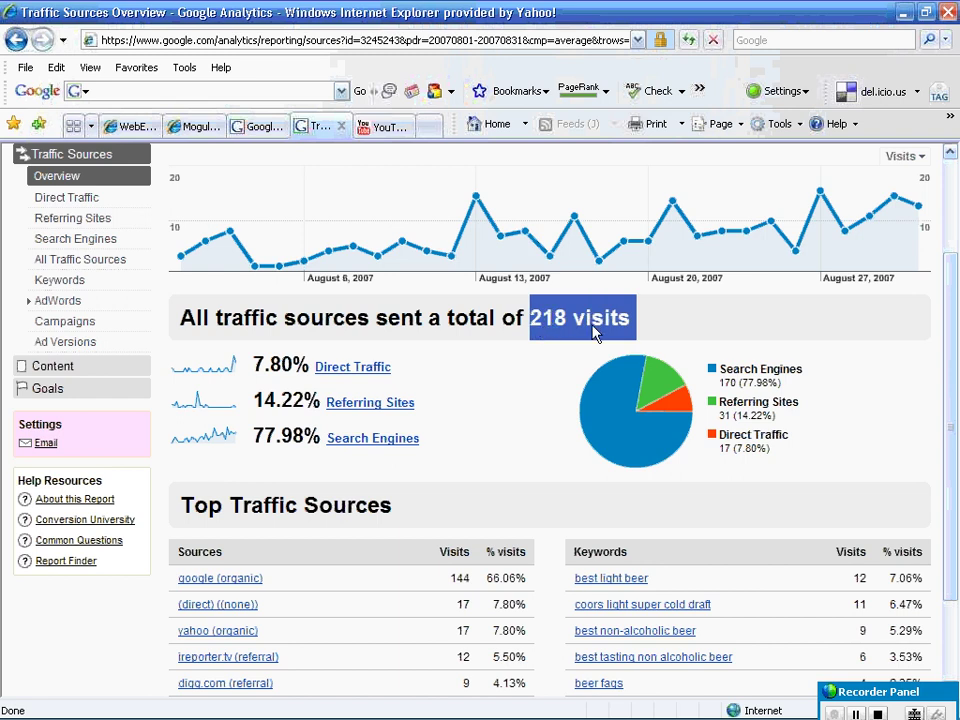
mouse_move(913, 203)
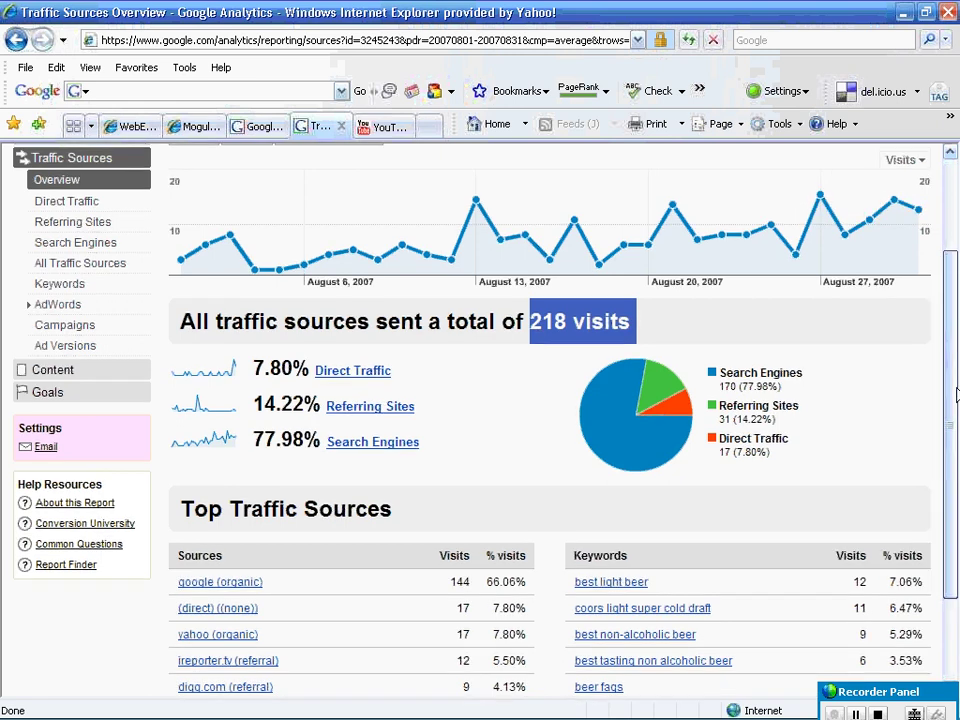
scroll(625, 452, down, 2)
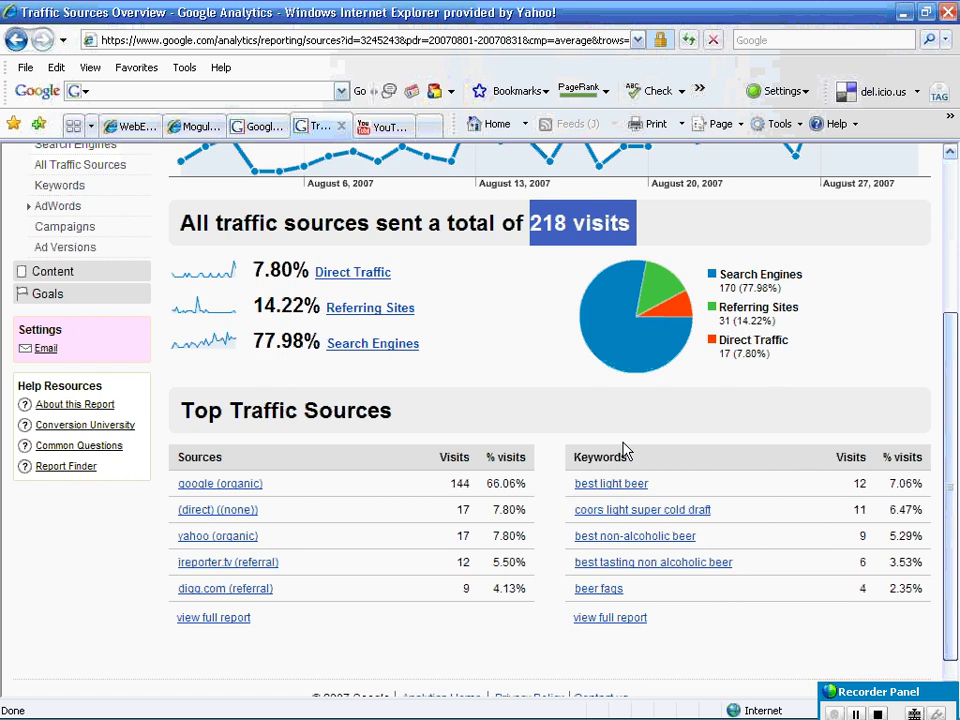
click(878, 695)
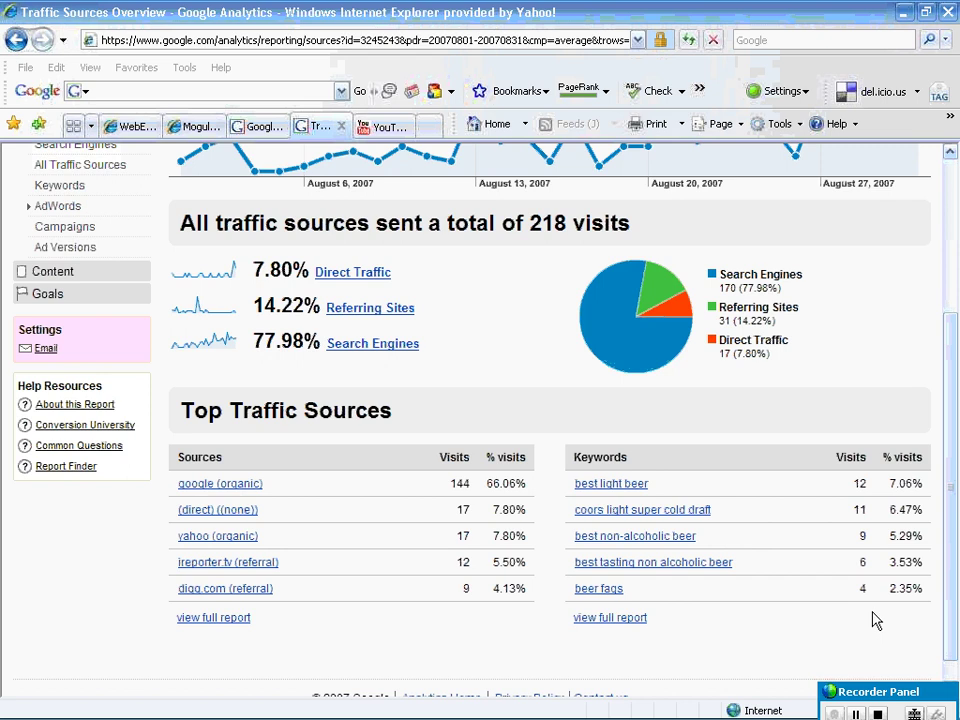
mouse_move(878, 675)
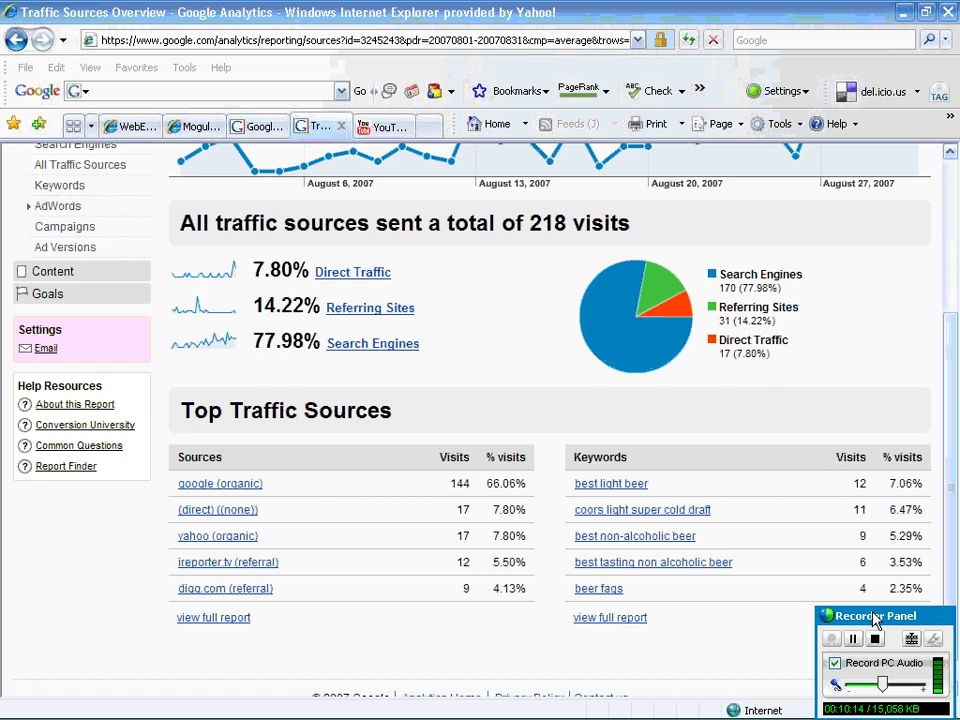